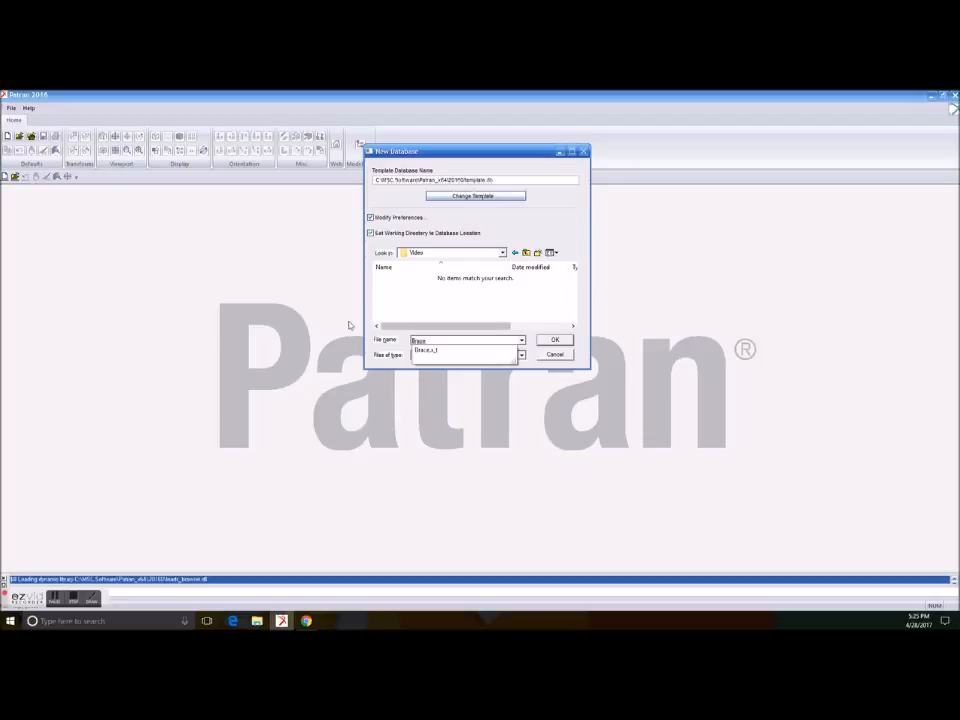
# Create the Brace database with MSC.Nastran structural preferences and import the Parasolid model Brace.x_t.
pyautogui.click(555, 340)
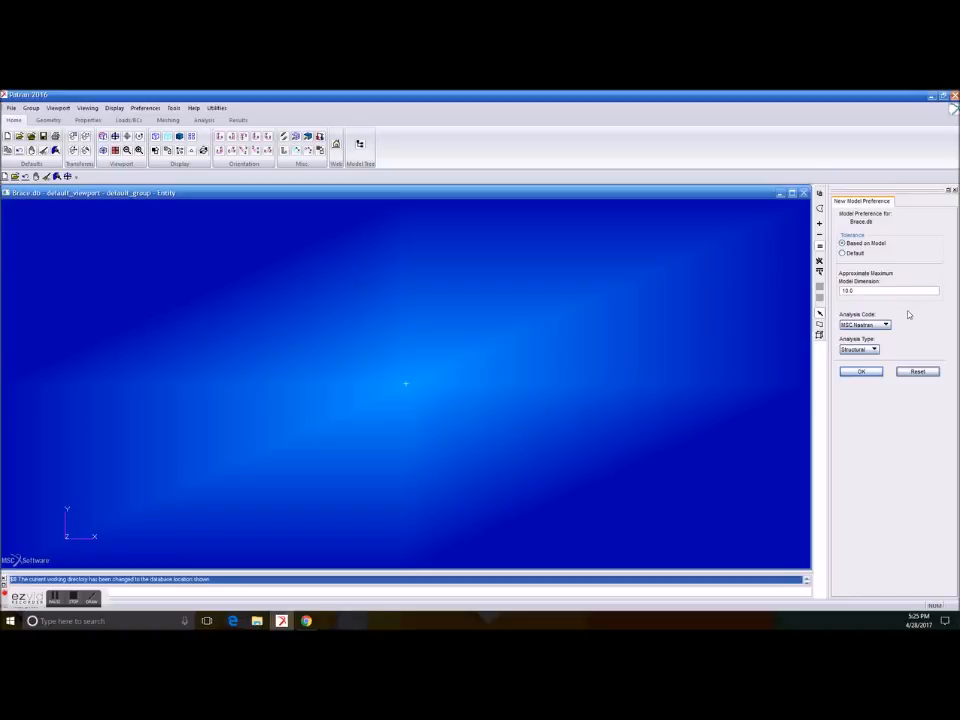
pyautogui.click(876, 372)
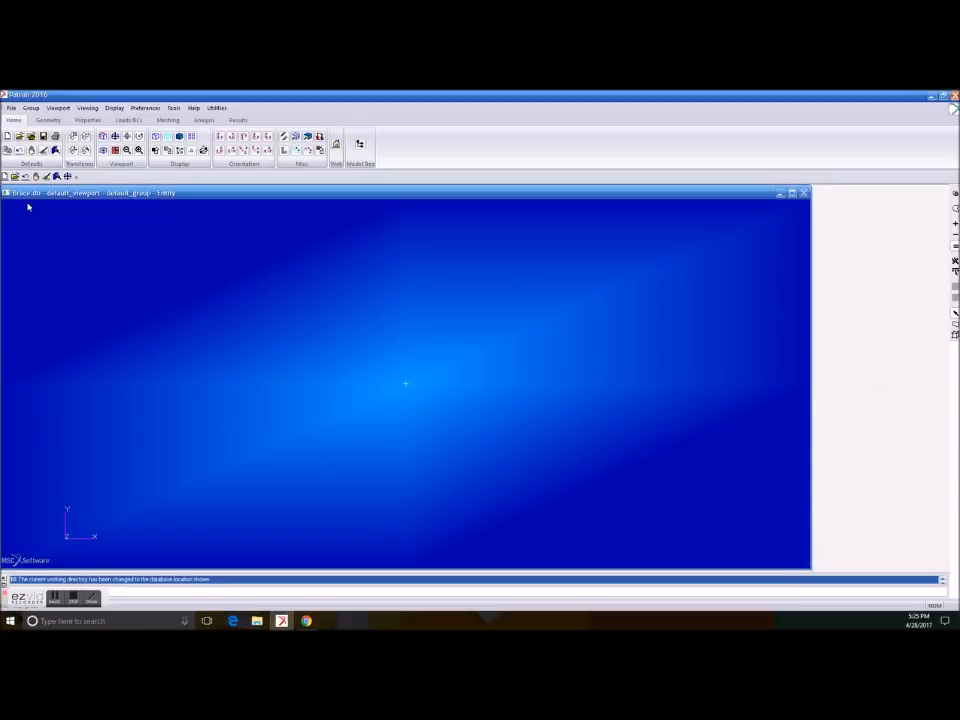
pyautogui.click(11, 107)
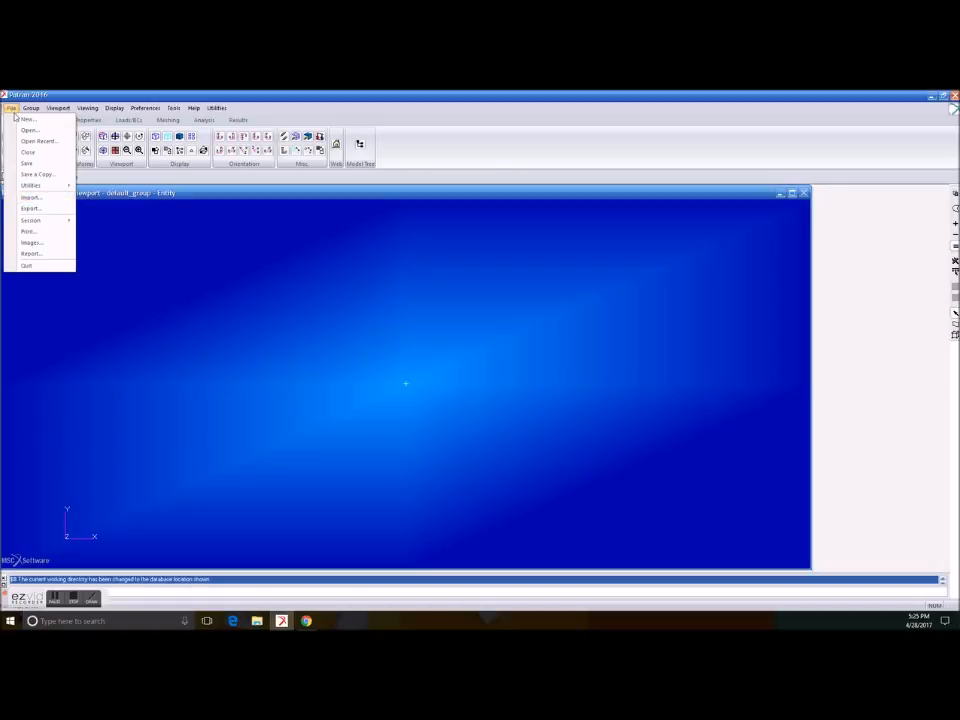
pyautogui.click(28, 198)
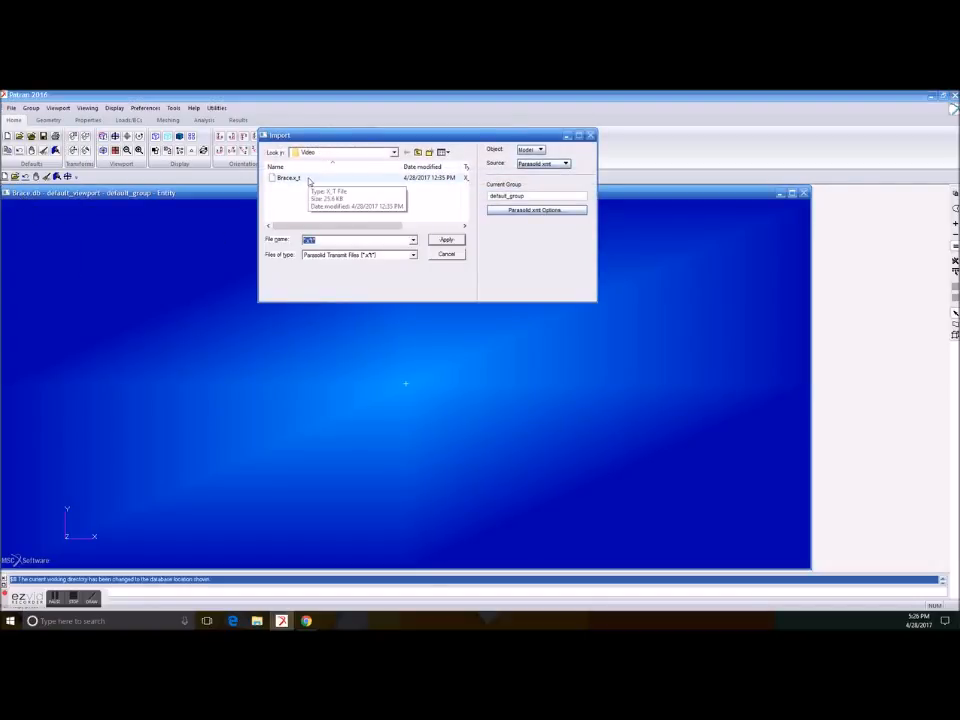
pyautogui.click(309, 180)
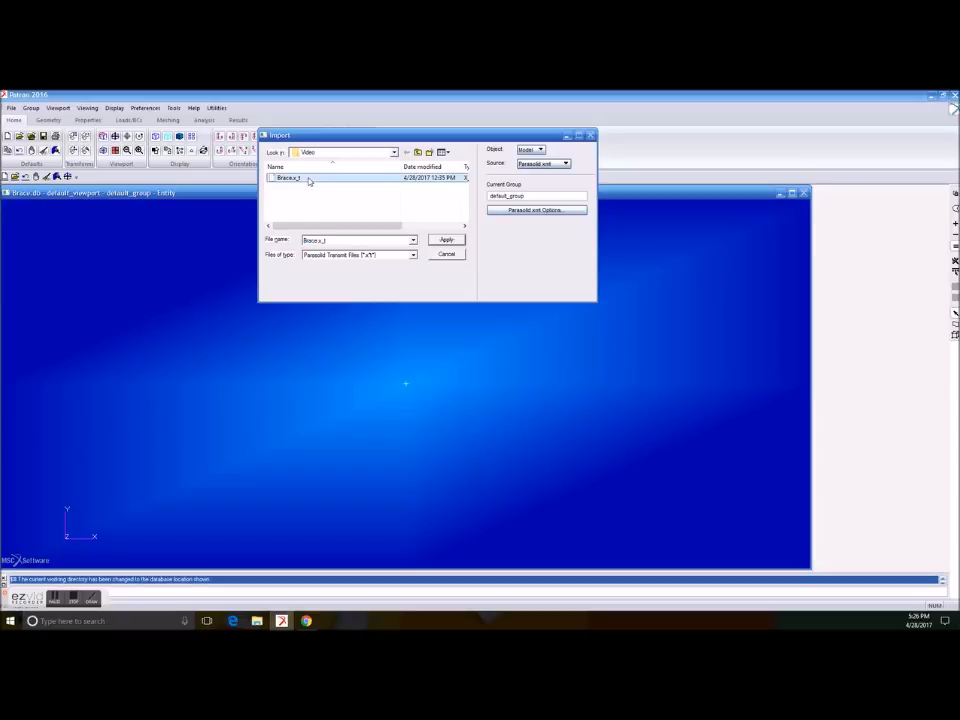
pyautogui.click(447, 241)
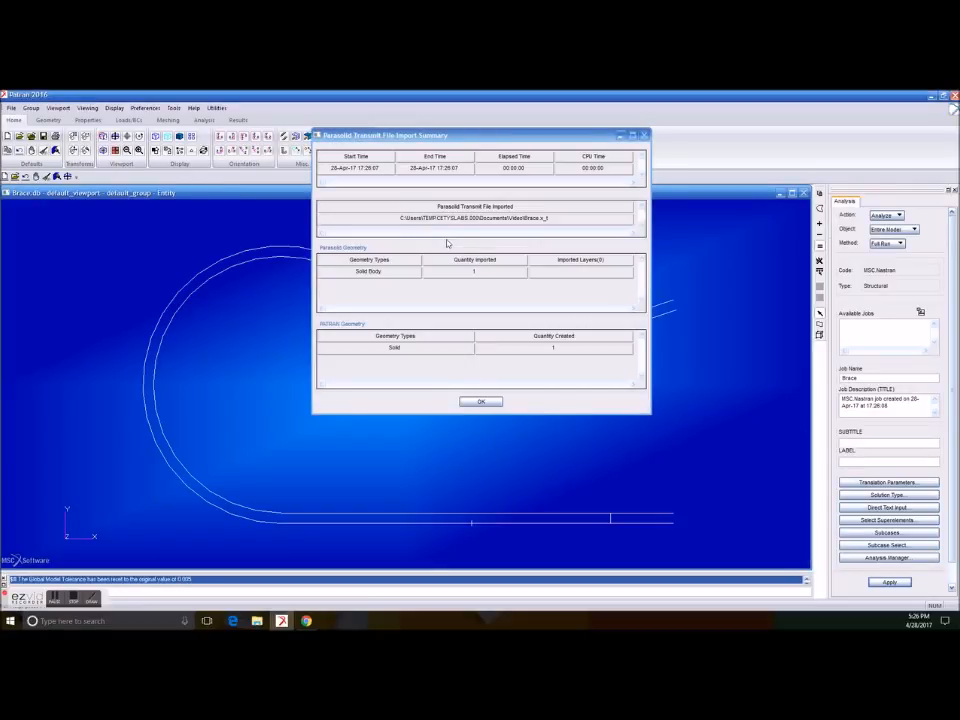
pyautogui.click(481, 402)
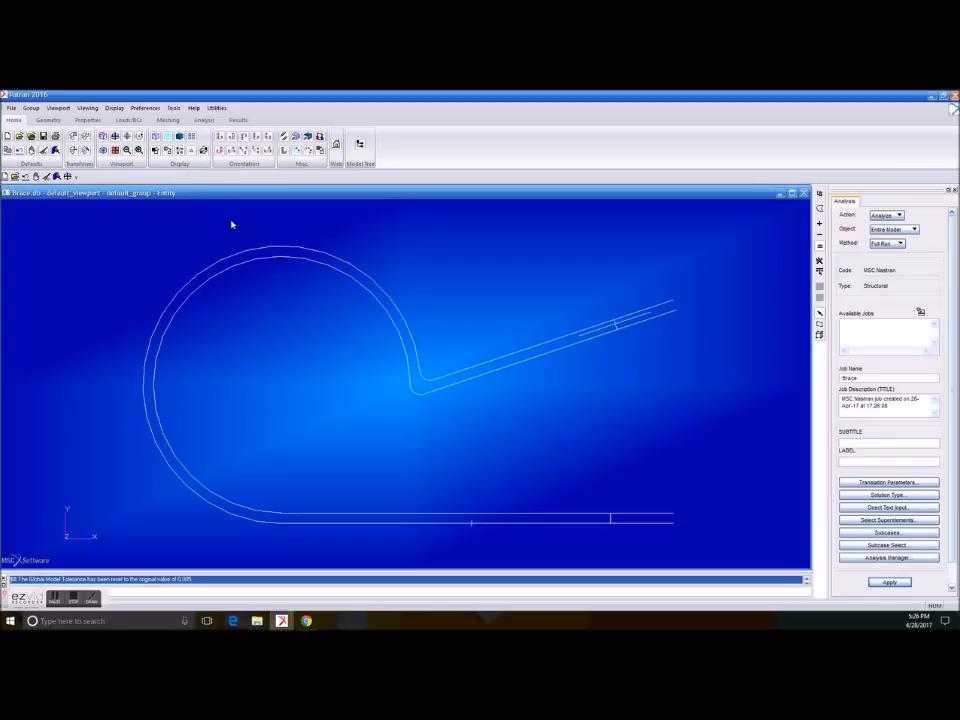
# Display the imported brace smooth-shaded in an isometric view with the whole part visible.
pyautogui.click(181, 137)
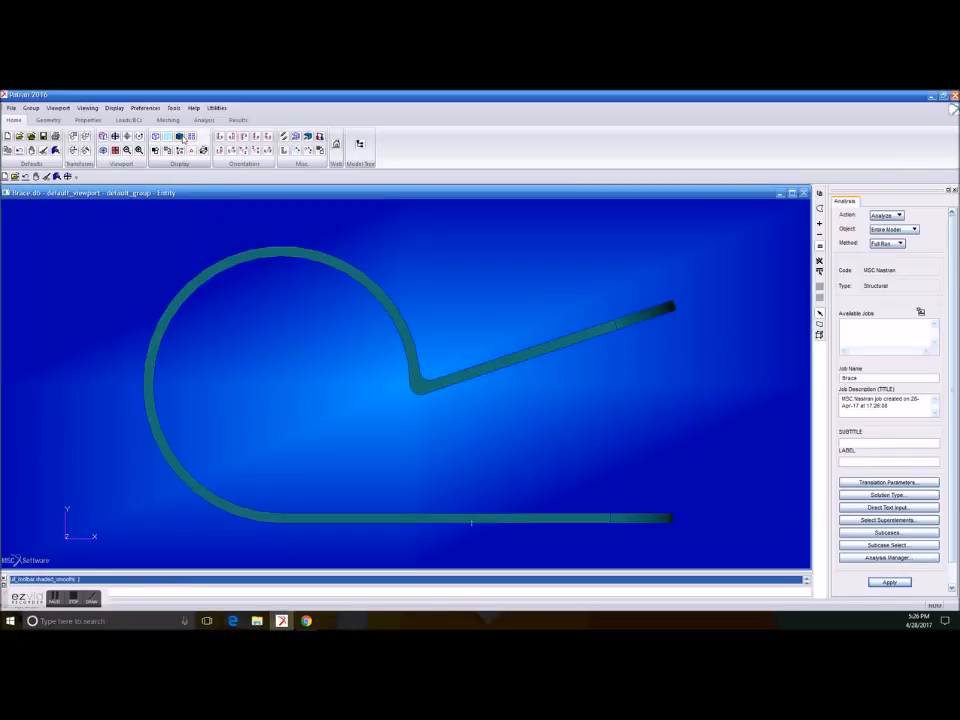
pyautogui.click(232, 150)
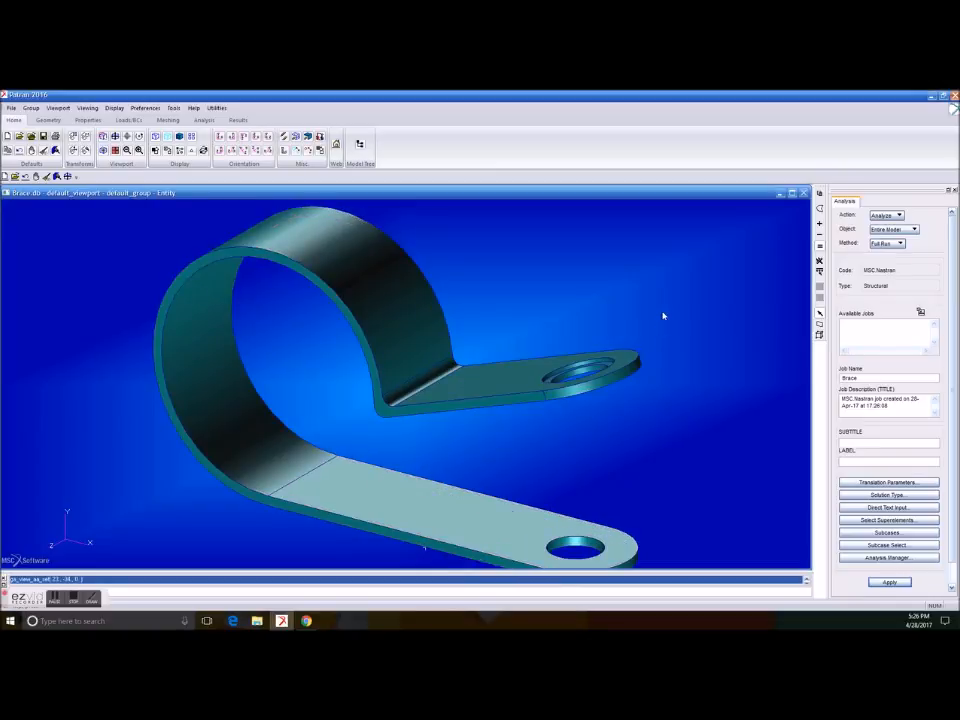
pyautogui.scroll(2, 638, 397)
pyautogui.scroll(-10, 642, 404)
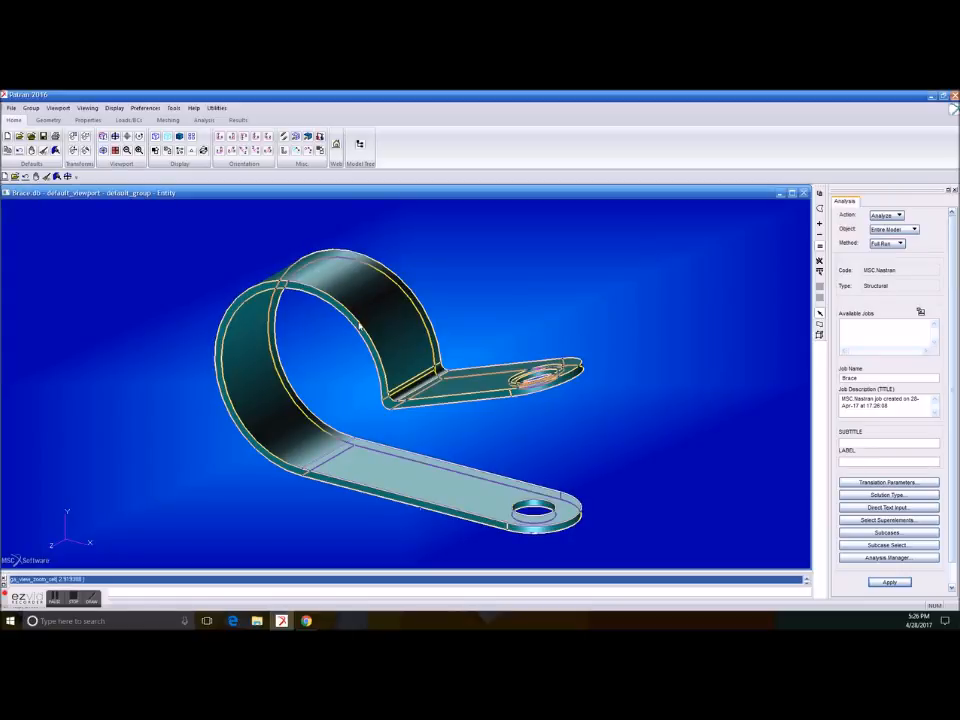
# Create a Tet10 solid mesh on the brace with the TetMesh mesher and an automatically calculated global edge length.
pyautogui.click(168, 120)
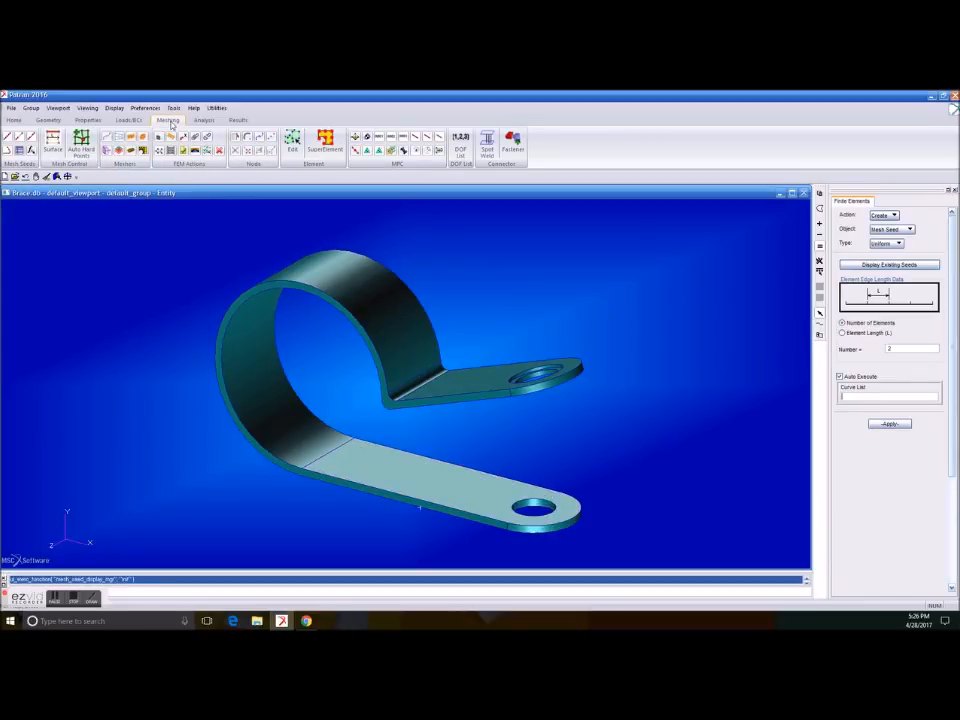
pyautogui.click(911, 230)
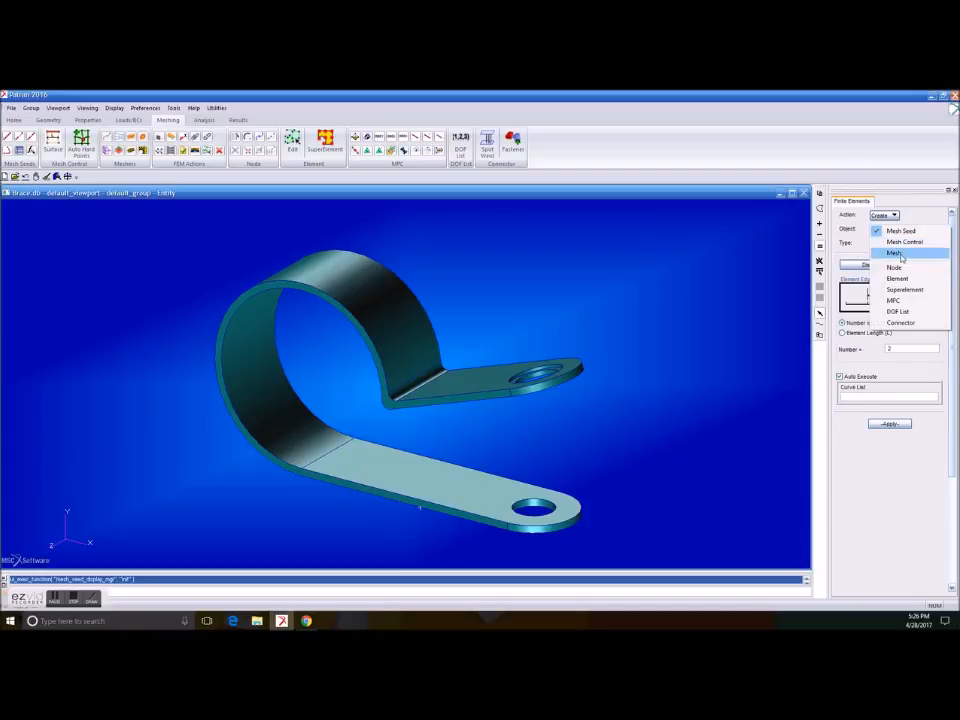
pyautogui.click(901, 254)
pyautogui.click(894, 244)
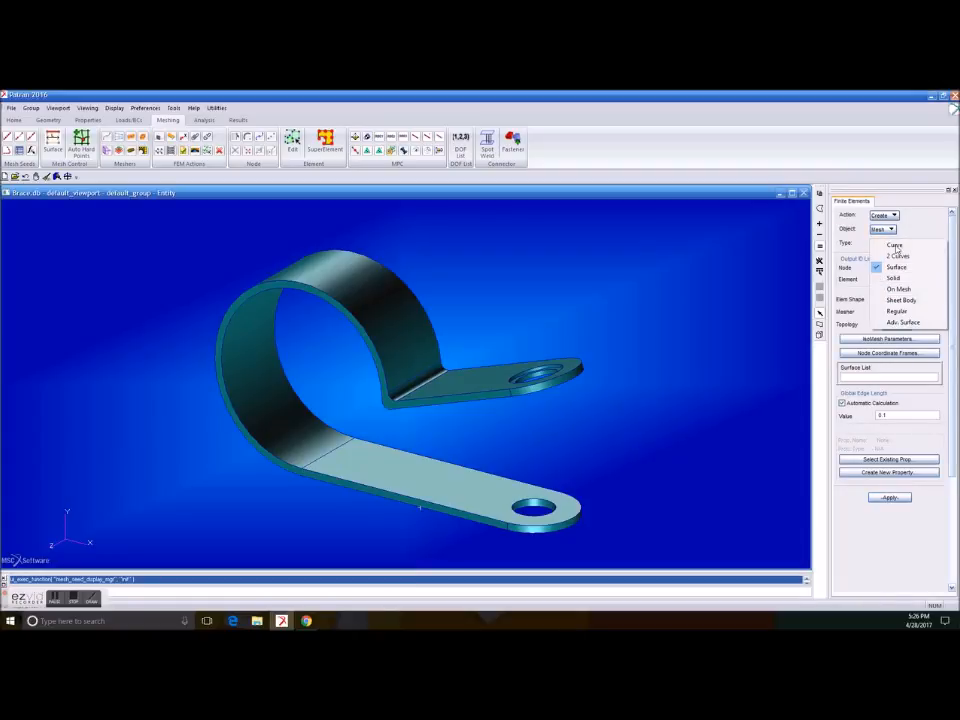
pyautogui.click(901, 278)
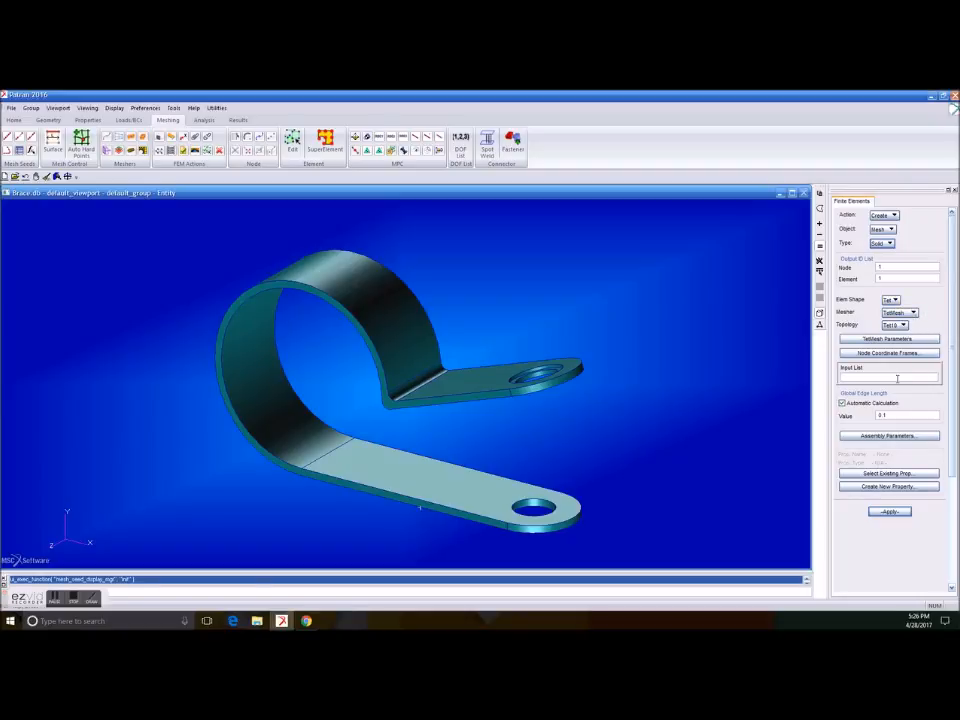
pyautogui.moveTo(609, 551); pyautogui.dragTo(197, 229)
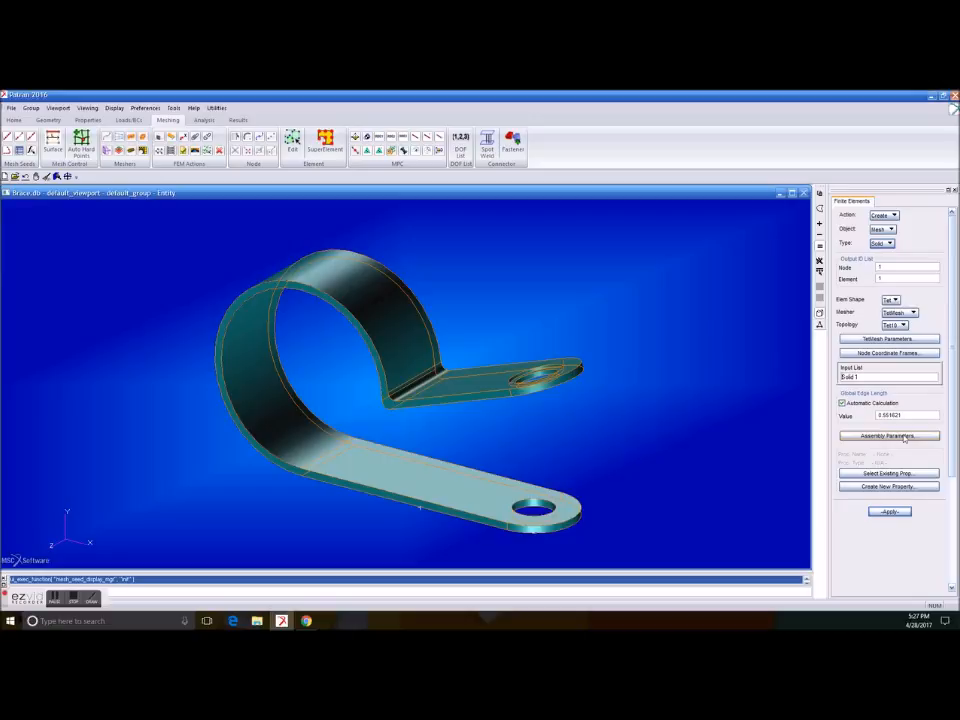
pyautogui.click(887, 511)
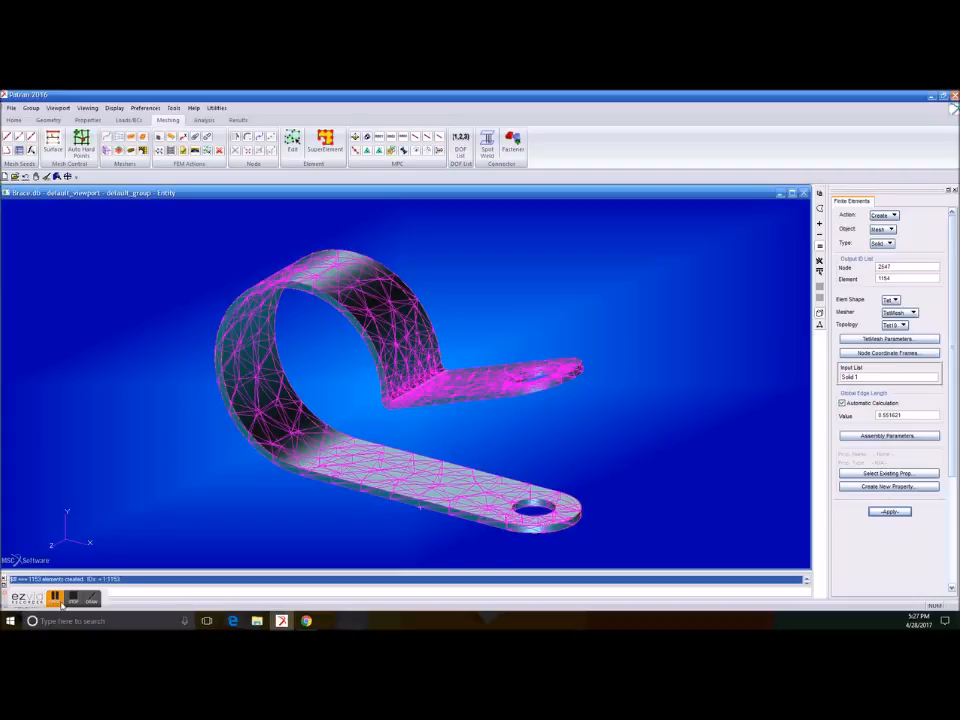
pyautogui.click(56, 598)
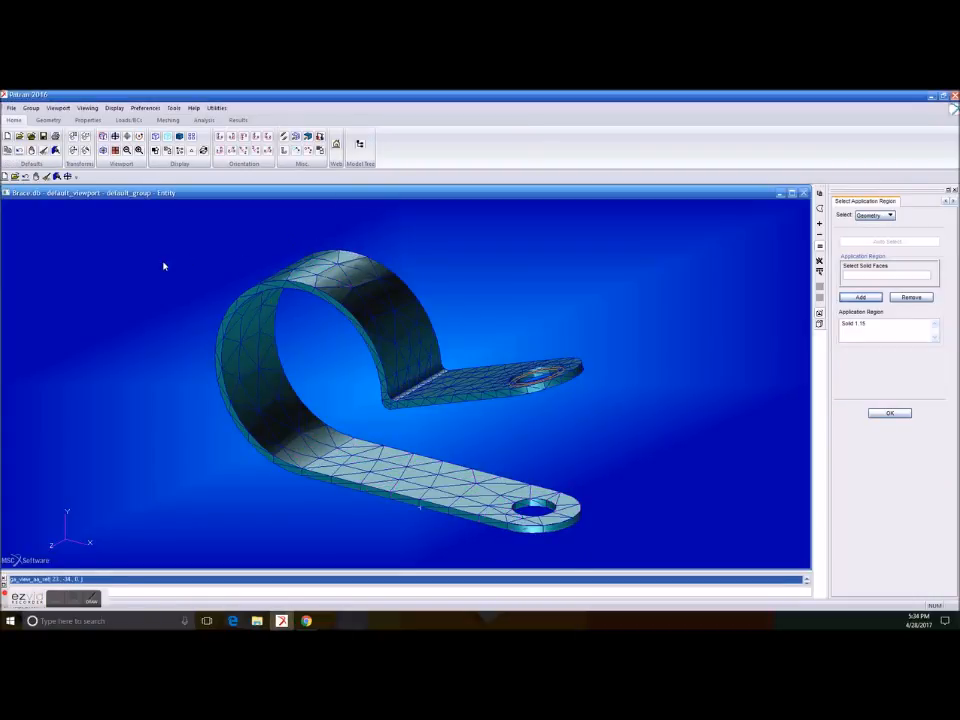
# Set up a new load condition with Total Load as the object and Element Uniform as the type.
pyautogui.click(129, 120)
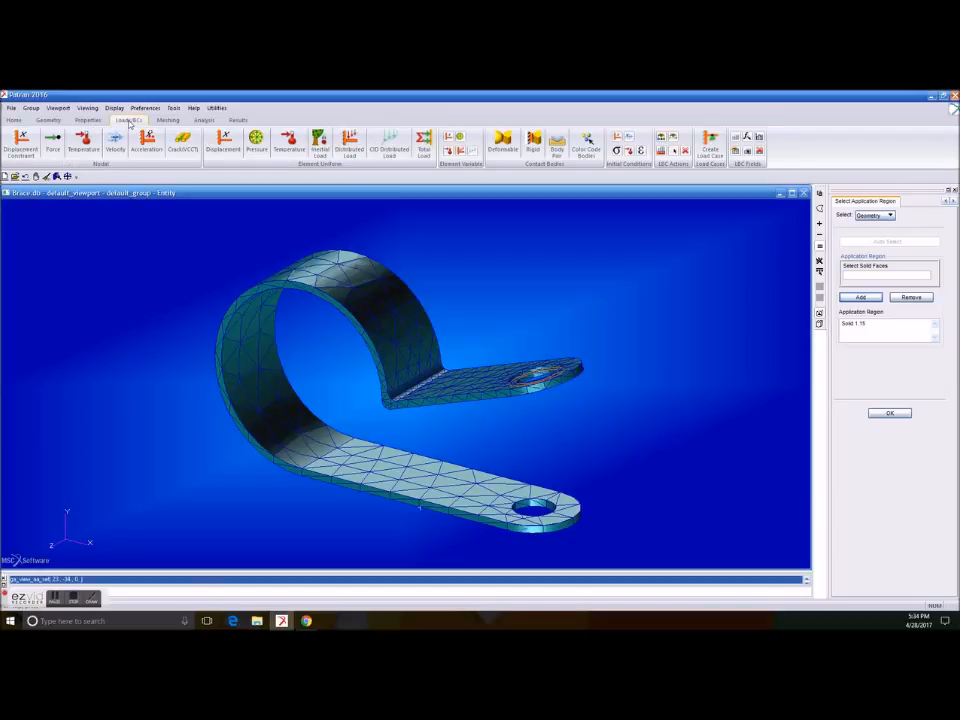
pyautogui.click(889, 216)
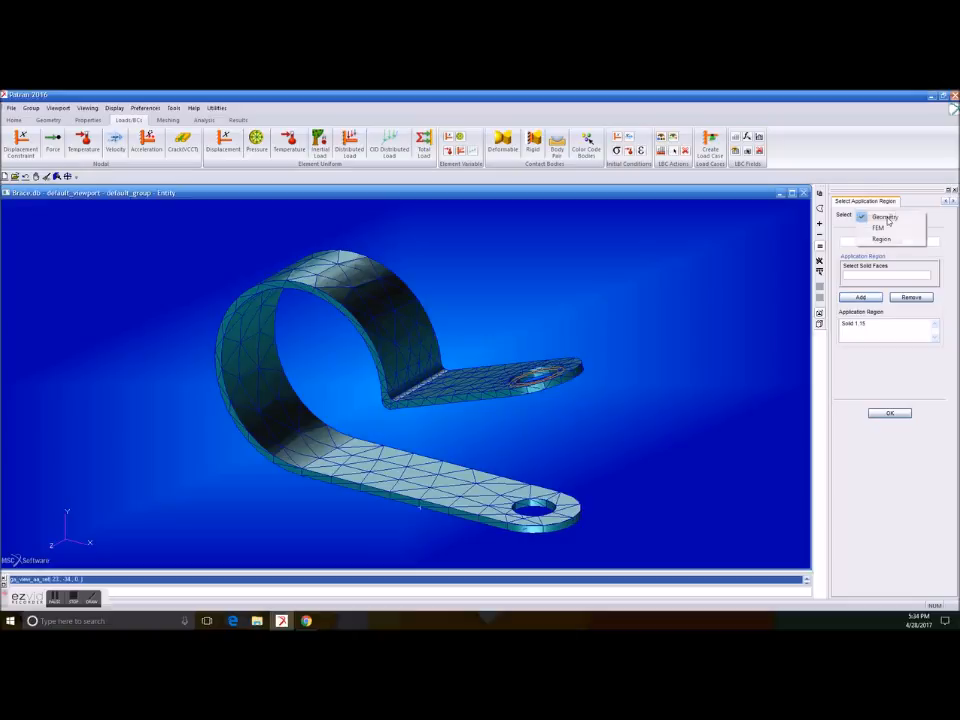
pyautogui.click(885, 218)
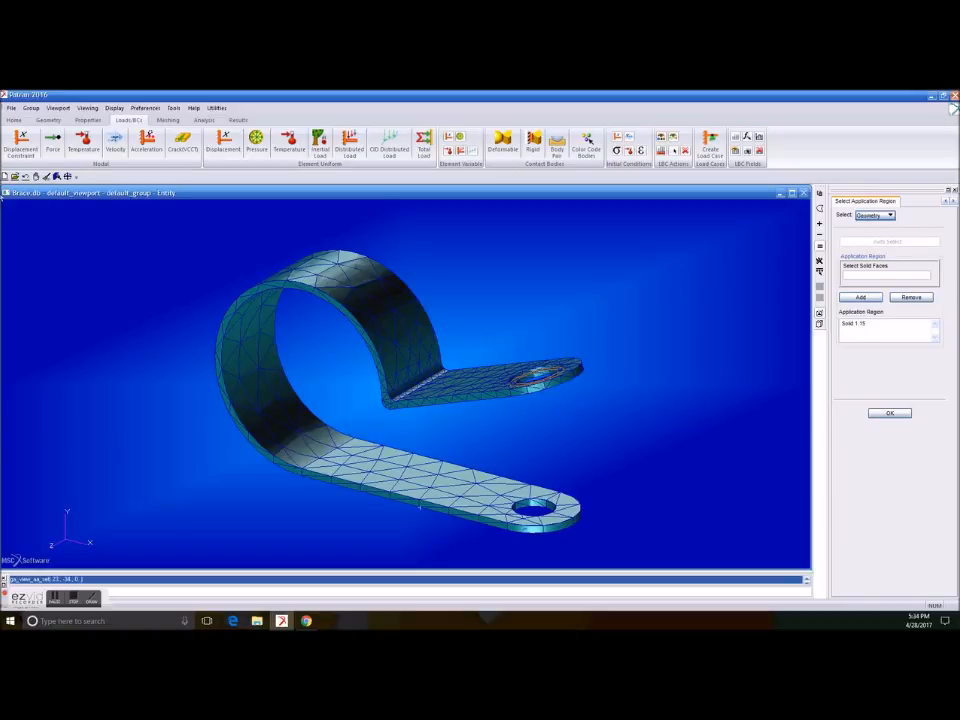
pyautogui.click(51, 144)
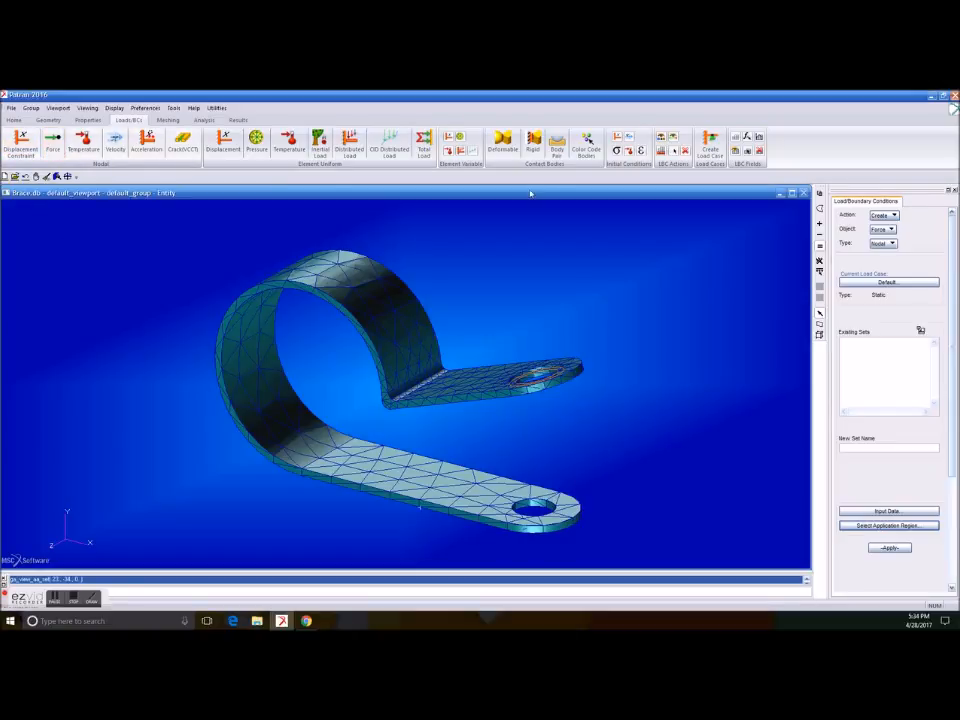
pyautogui.click(883, 229)
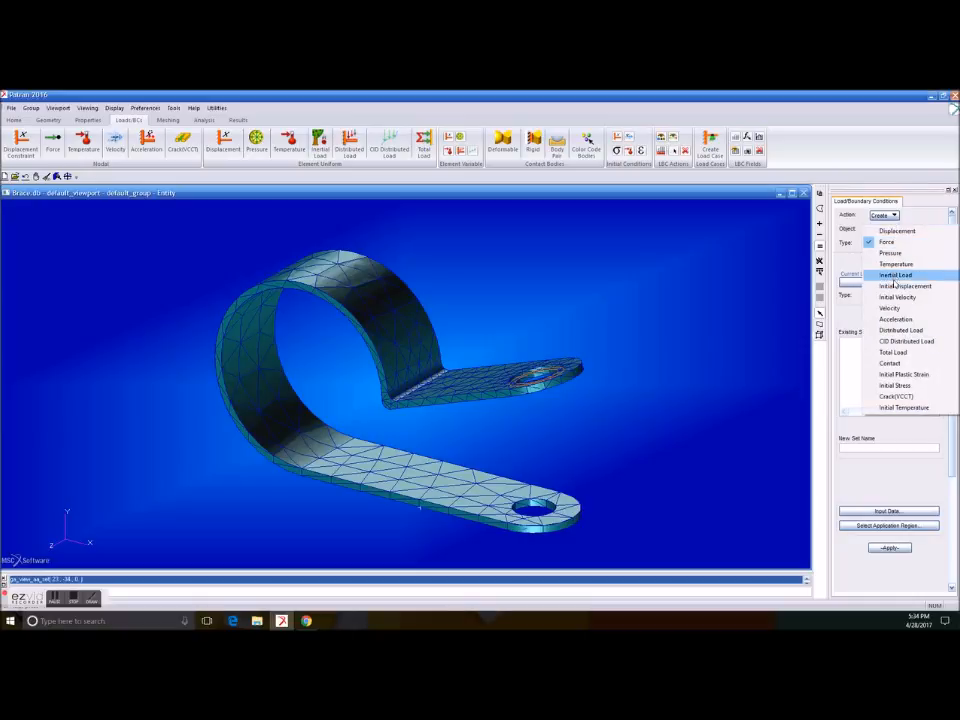
pyautogui.click(900, 352)
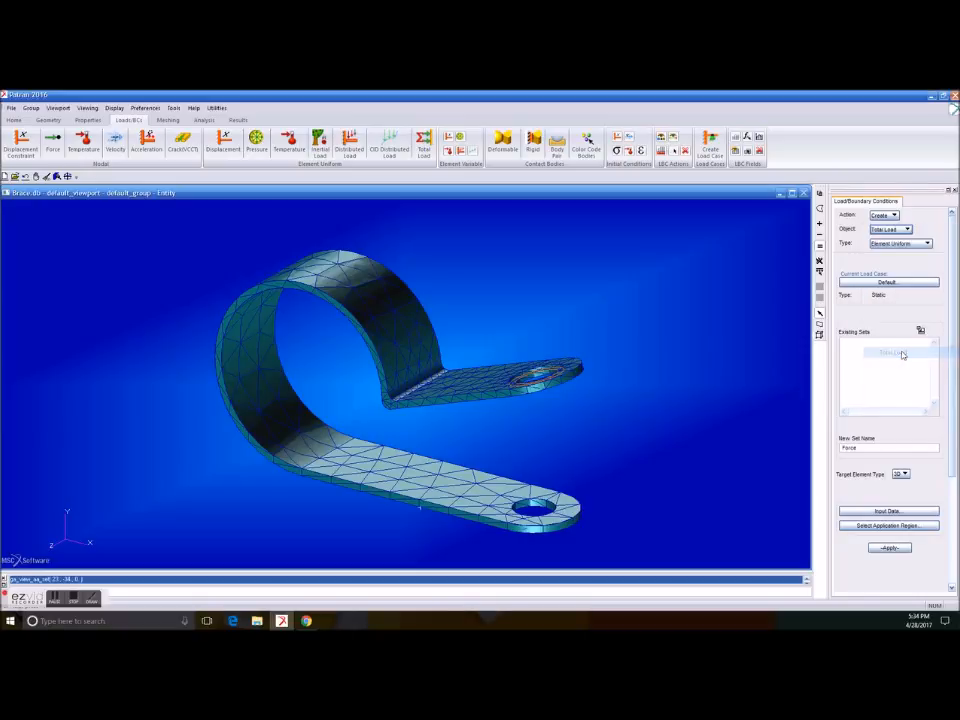
pyautogui.click(927, 245)
pyautogui.click(927, 245)
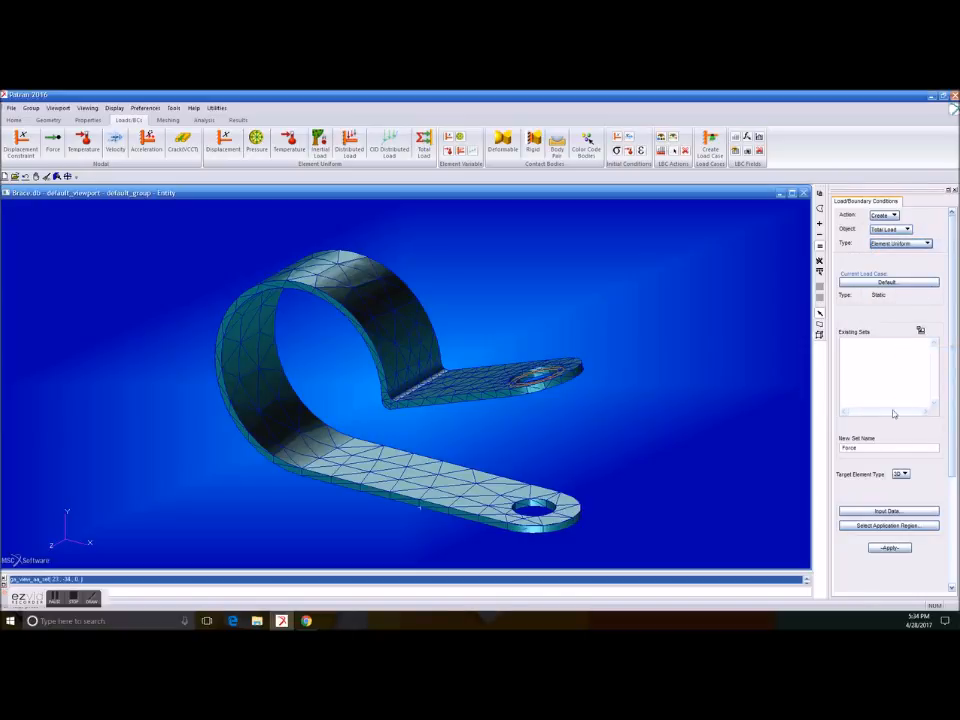
# Name the load set Force and define its load vector as <0 -5000 0>.
pyautogui.moveTo(877, 447); pyautogui.dragTo(810, 455)
pyautogui.click(893, 448)
pyautogui.click(893, 512)
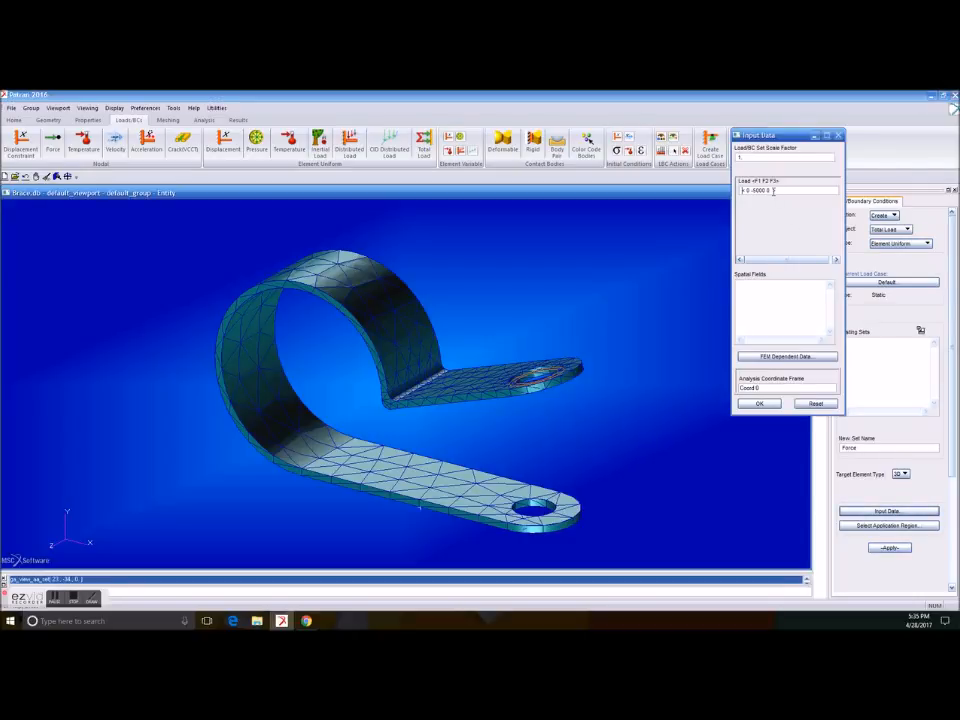
pyautogui.doubleClick(769, 190)
pyautogui.click(779, 404)
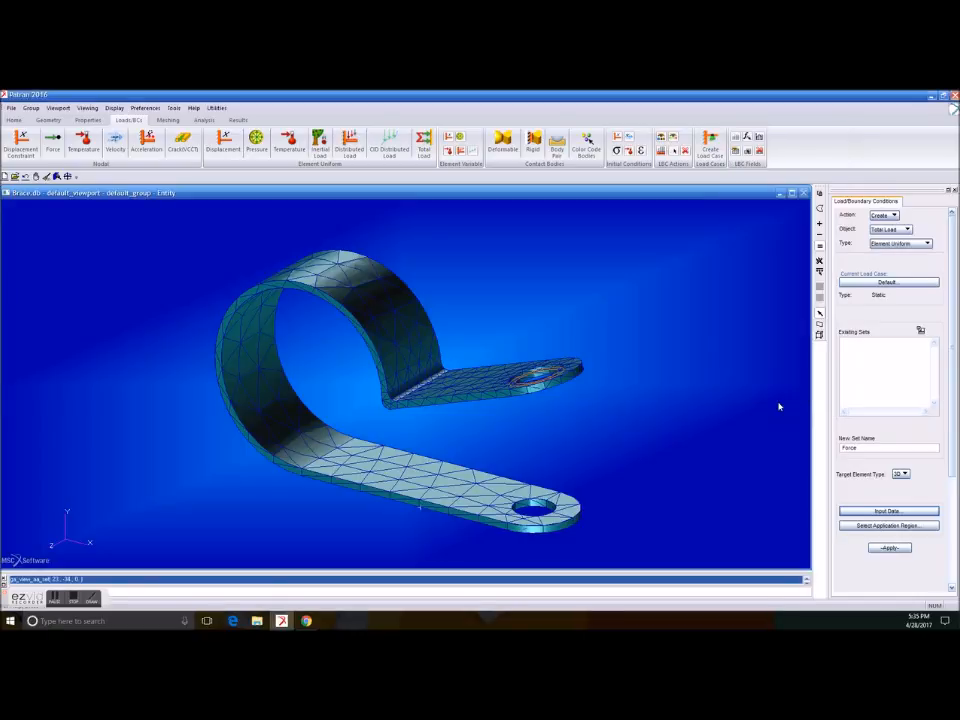
# Select the ring-shaped face around the upper arm's hole (Solid 1.15) as application region and create the Force load set on it.
pyautogui.click(883, 527)
pyautogui.moveTo(666, 467)
pyautogui.mouseDown(button='middle')
pyautogui.moveTo(585, 439)
pyautogui.moveTo(585, 457)
pyautogui.mouseUp(button='middle')
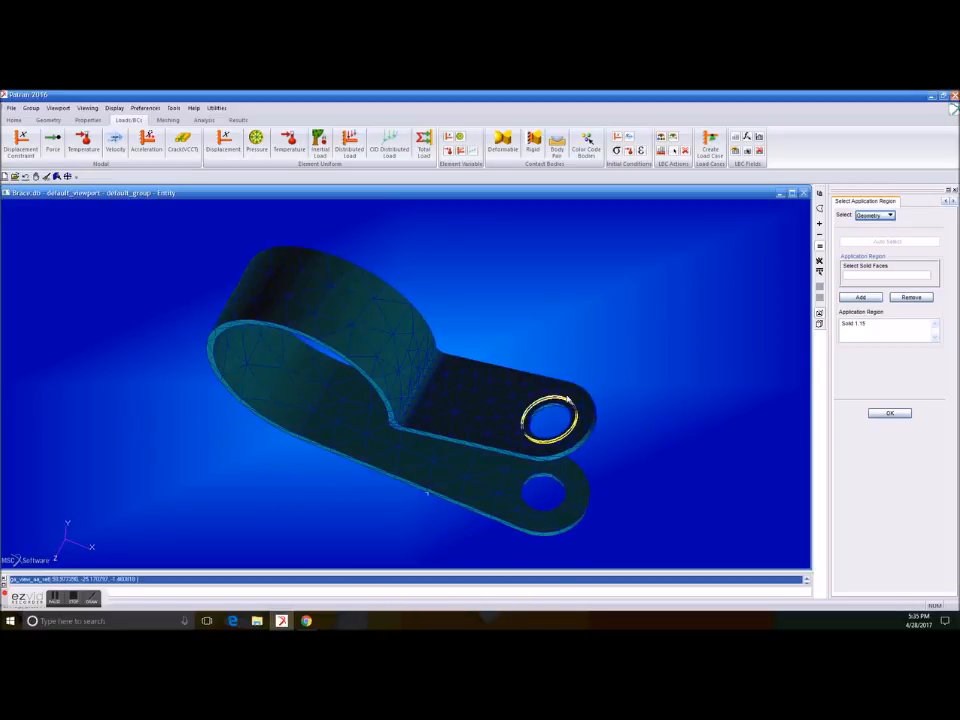
pyautogui.click(558, 406)
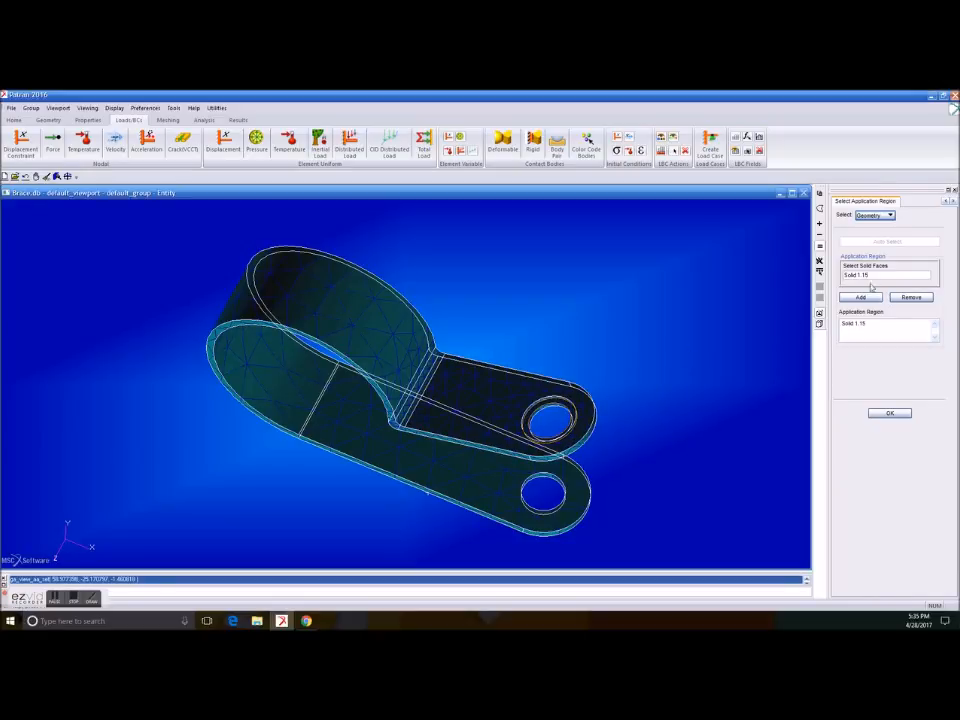
pyautogui.click(893, 412)
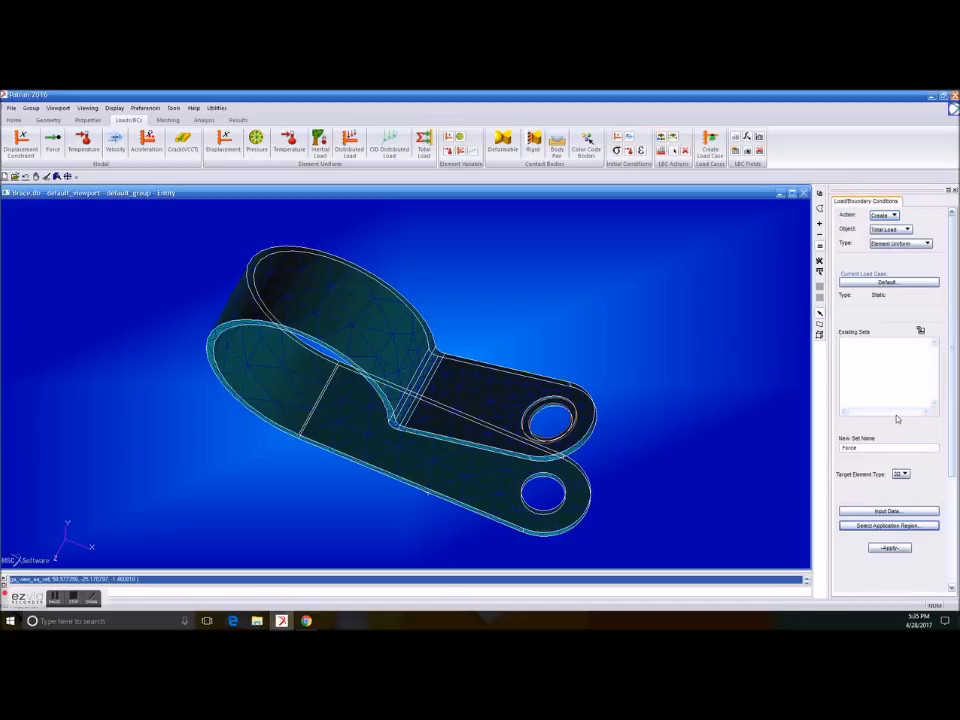
pyautogui.moveTo(697, 375); pyautogui.dragTo(693, 358, button='middle')
pyautogui.click(890, 548)
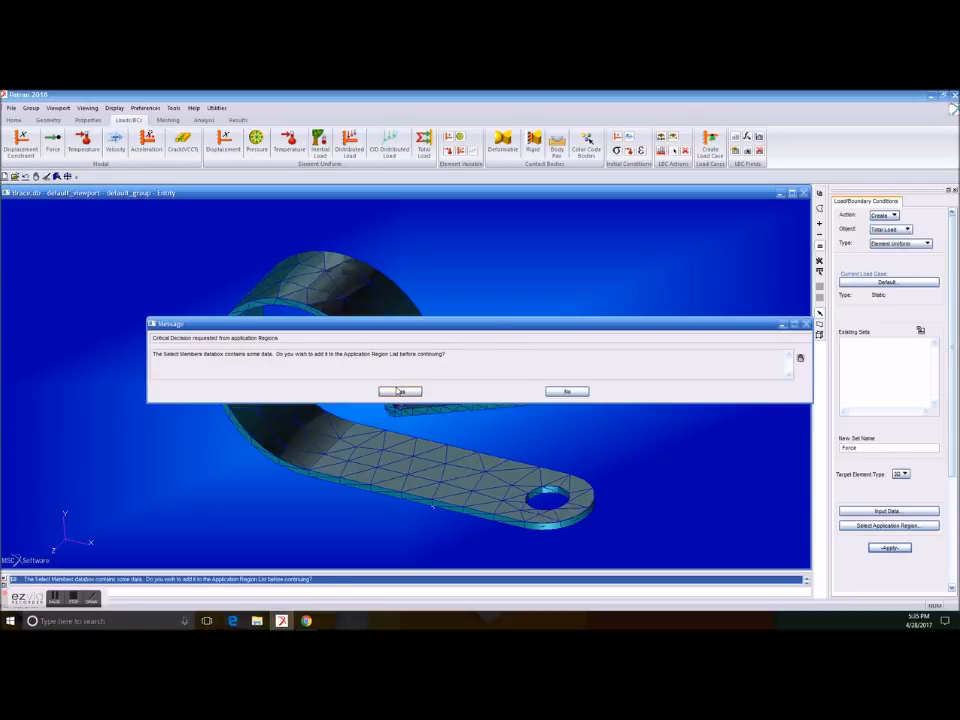
pyautogui.click(399, 391)
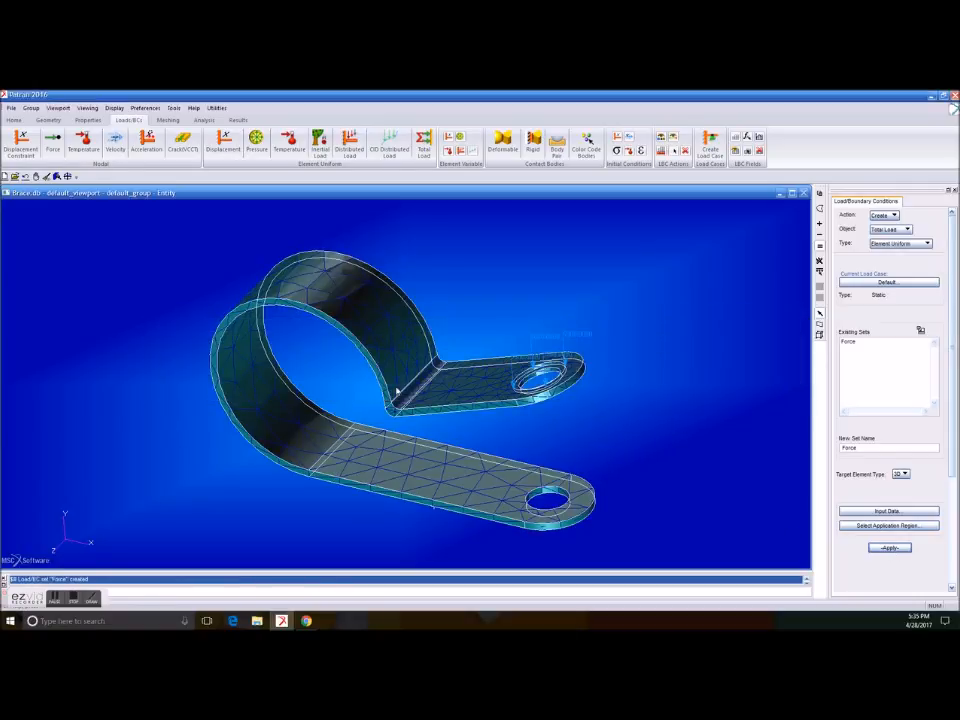
pyautogui.moveTo(675, 388); pyautogui.dragTo(668, 364, button='middle')
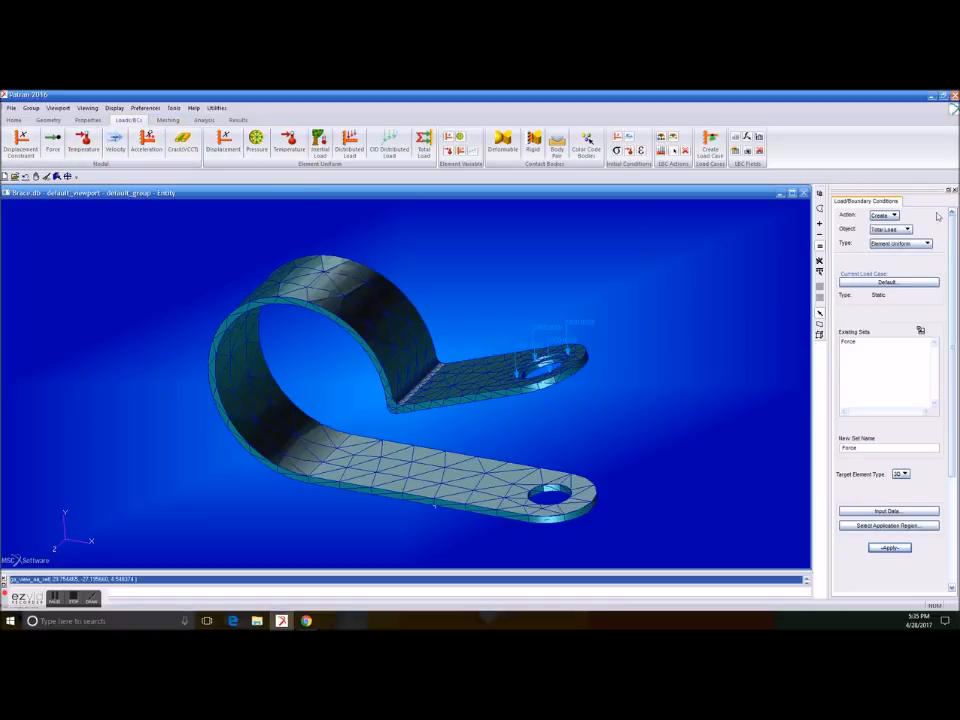
# Set up a nodal Displacement constraint named Fixed with its translations defined as <0 0 0>.
pyautogui.click(895, 229)
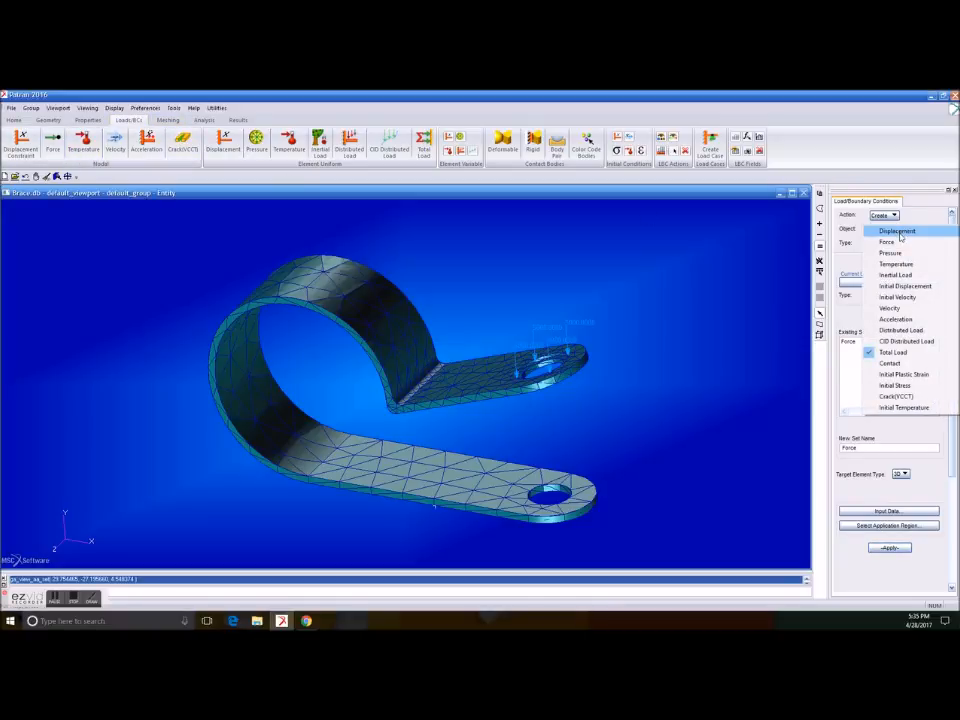
pyautogui.click(900, 234)
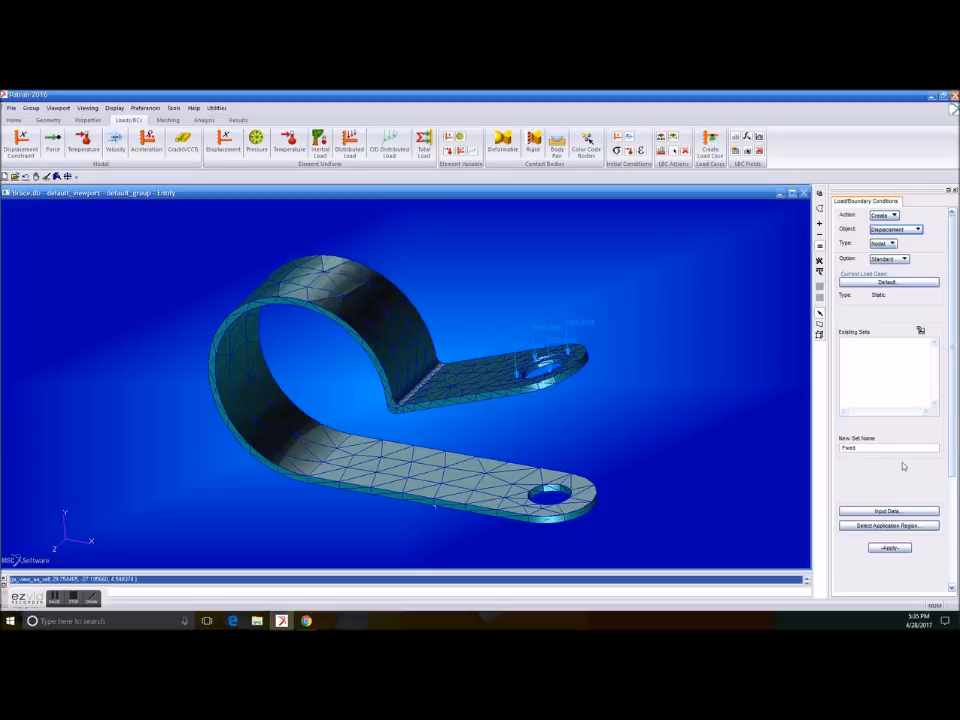
pyautogui.moveTo(857, 448); pyautogui.dragTo(838, 448)
pyautogui.click(864, 445)
pyautogui.click(912, 511)
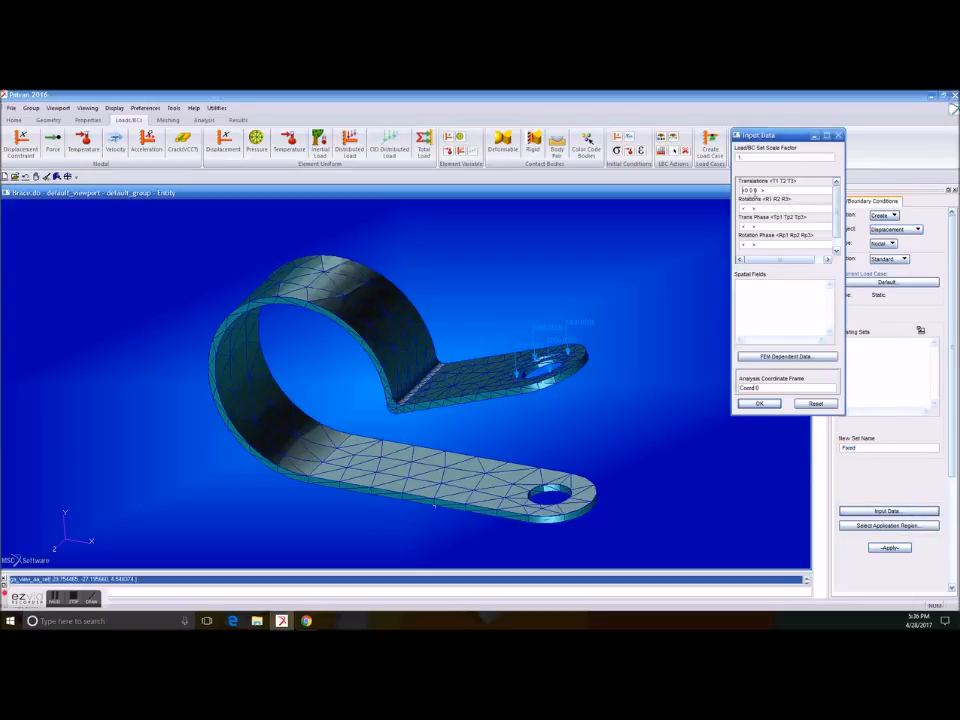
pyautogui.click(758, 191)
pyautogui.moveTo(759, 191); pyautogui.dragTo(746, 192)
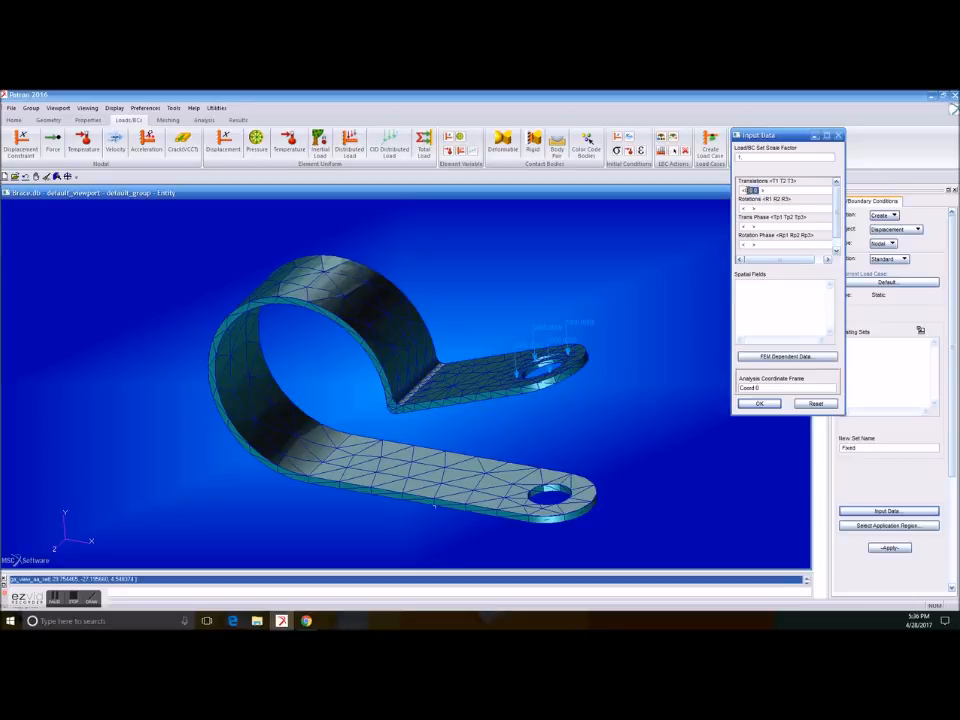
pyautogui.click(778, 403)
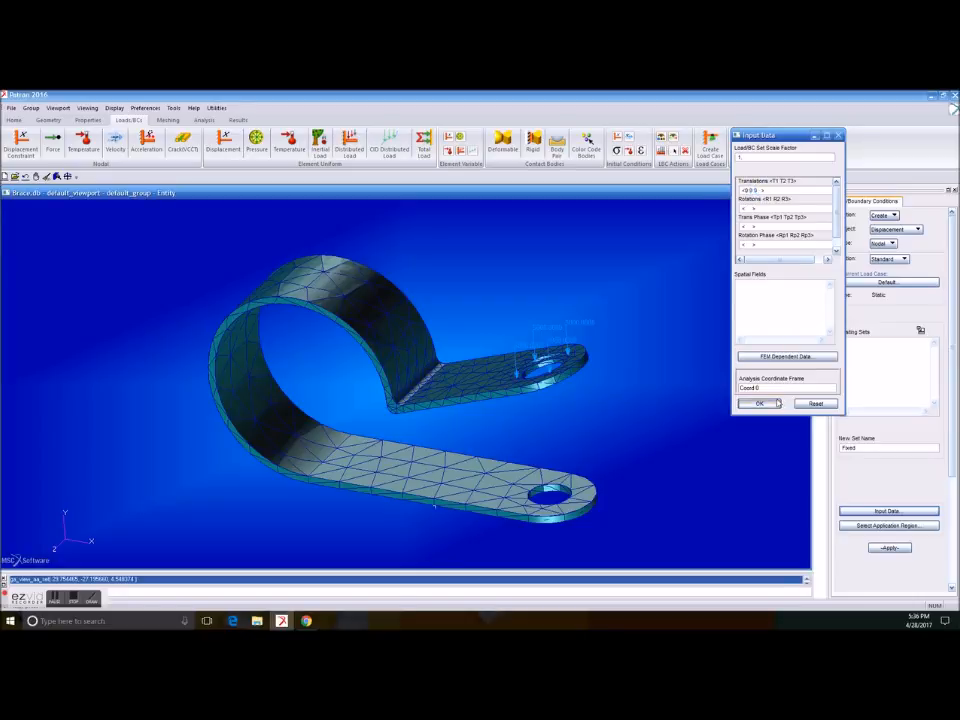
# Select the inner face of the lower arm's hole (Solid 1.13) as application region and create the Fixed constraint on it.
pyautogui.click(917, 526)
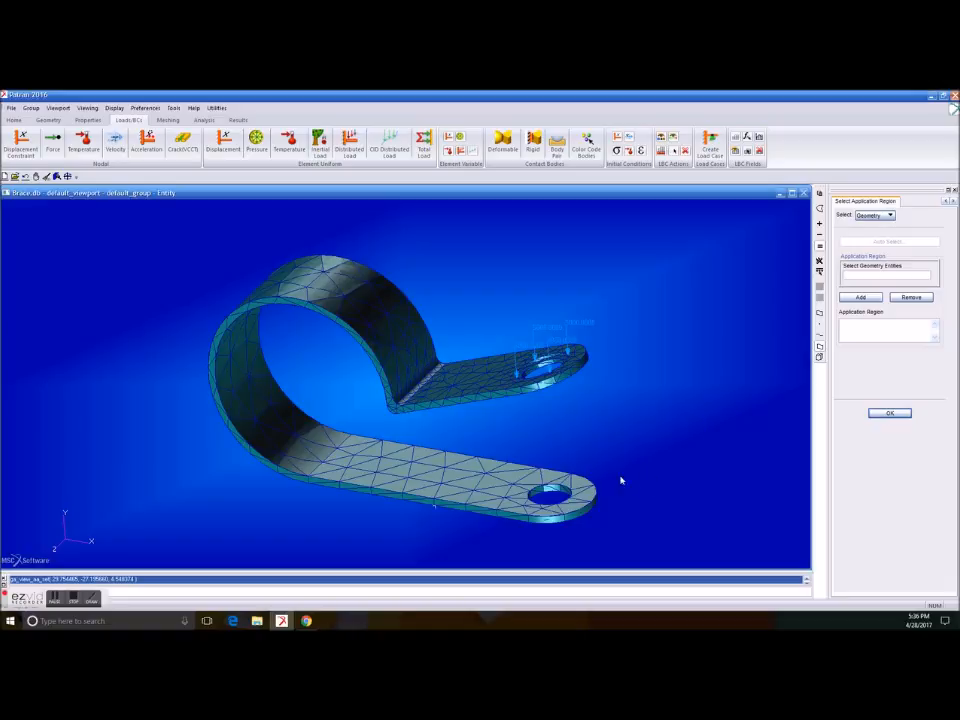
pyautogui.click(569, 489)
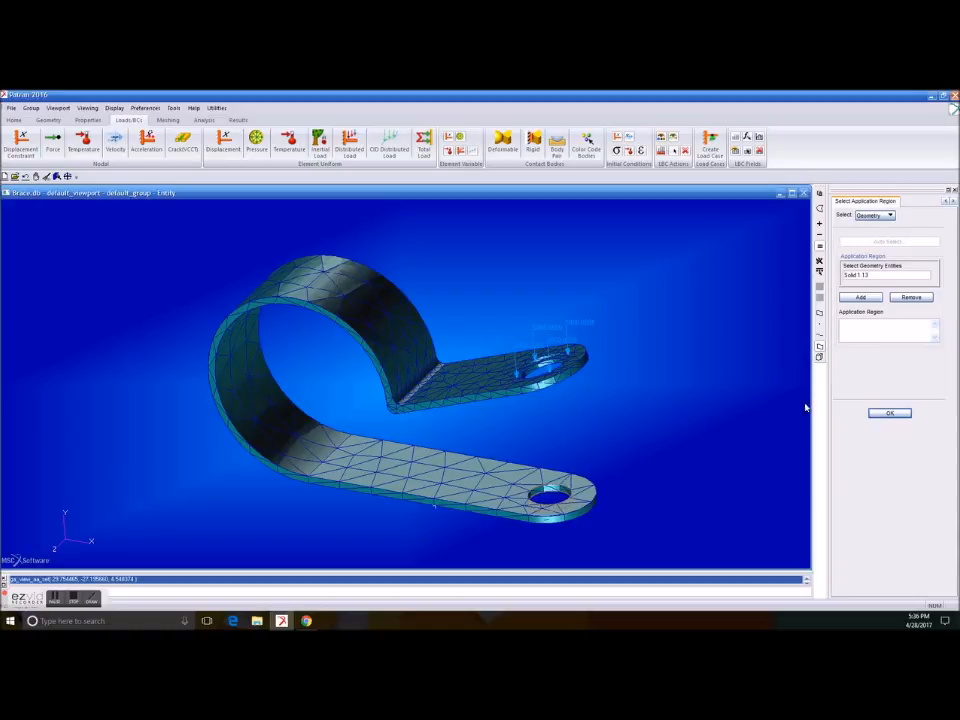
pyautogui.click(877, 298)
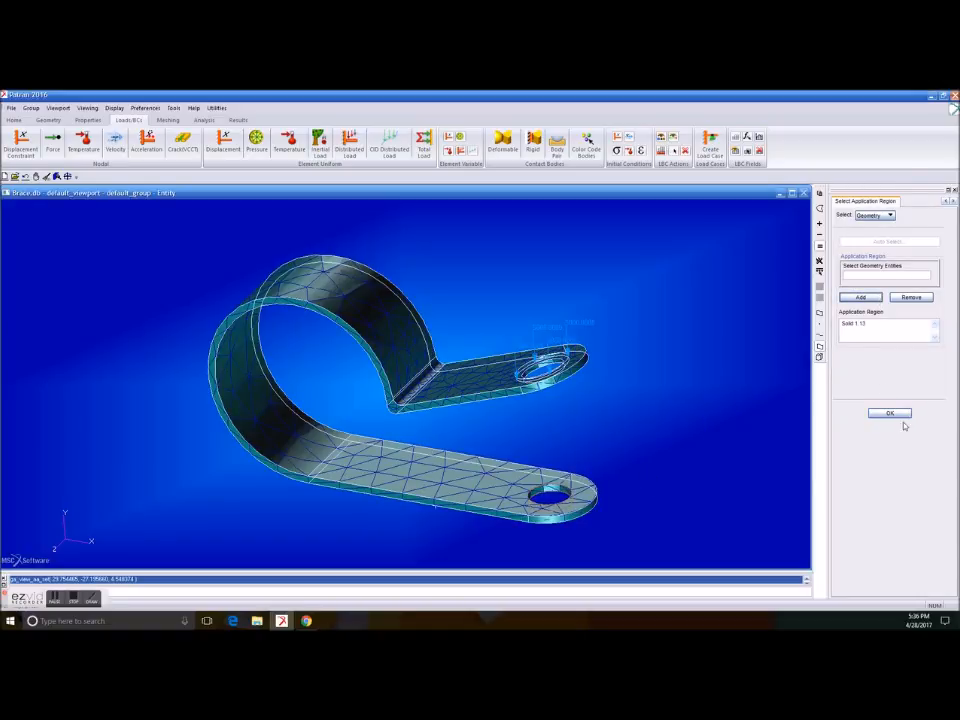
pyautogui.click(896, 413)
pyautogui.click(889, 547)
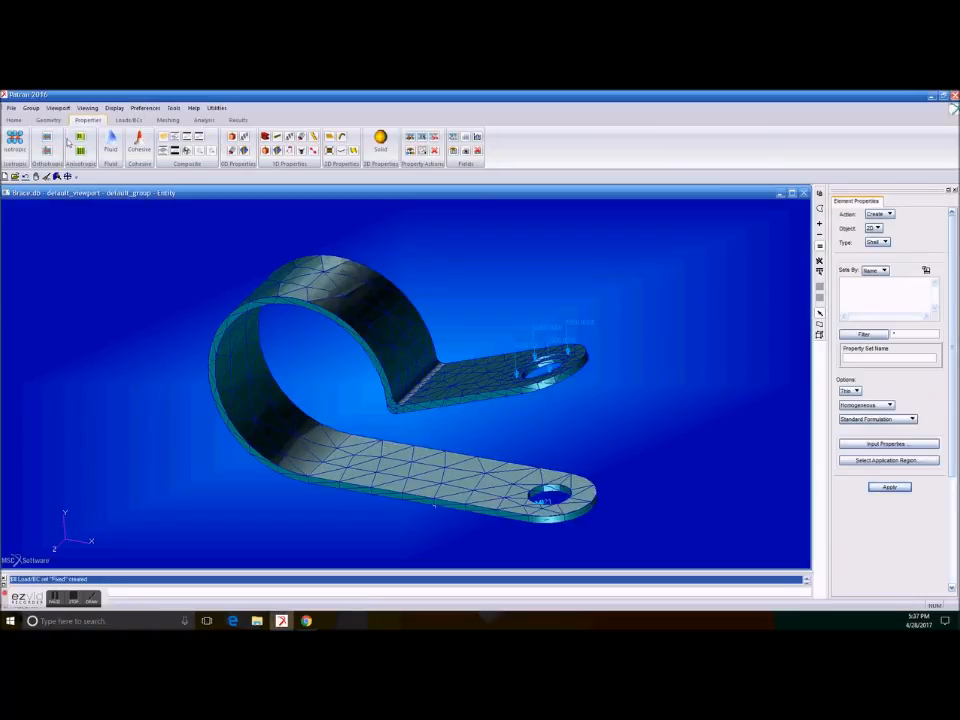
# Start a new isotropic material with manual input and name it Aluminum.
pyautogui.click(17, 155)
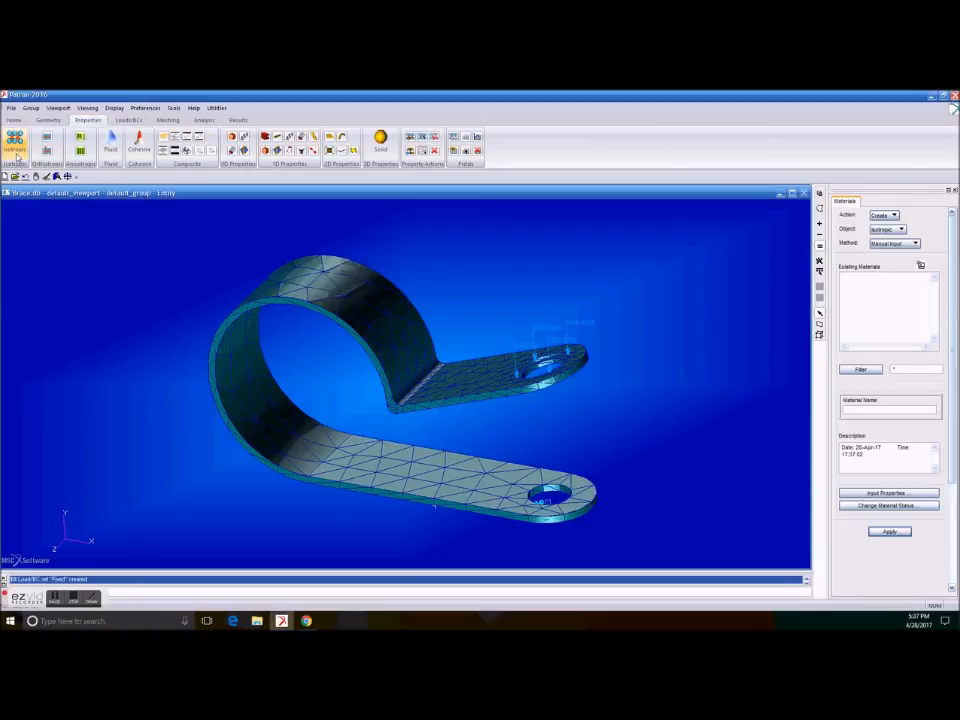
pyautogui.click(900, 230)
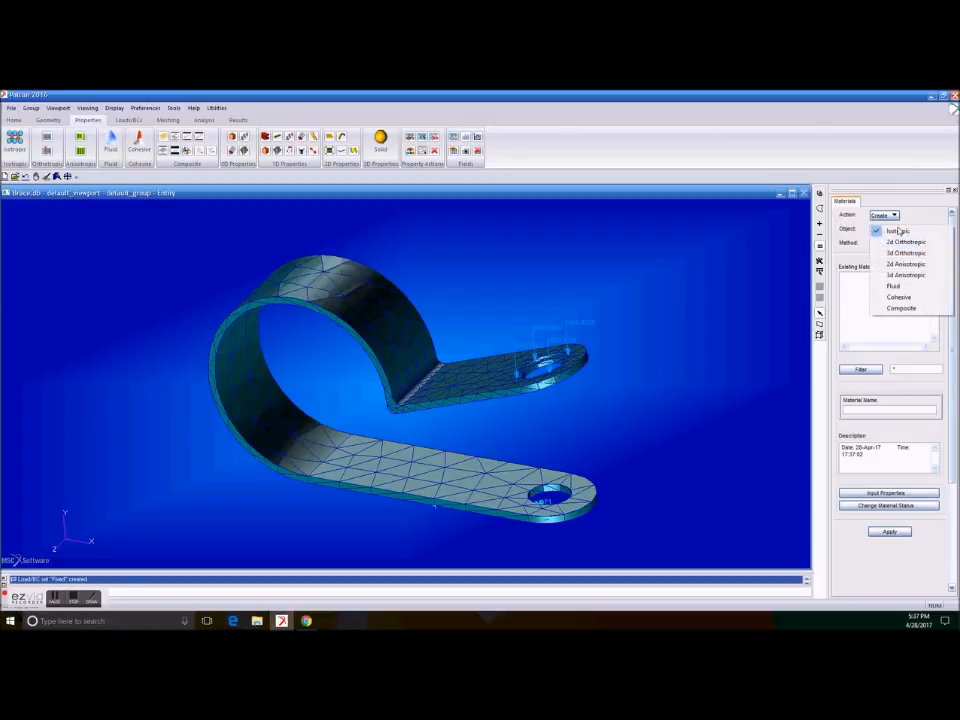
pyautogui.click(897, 232)
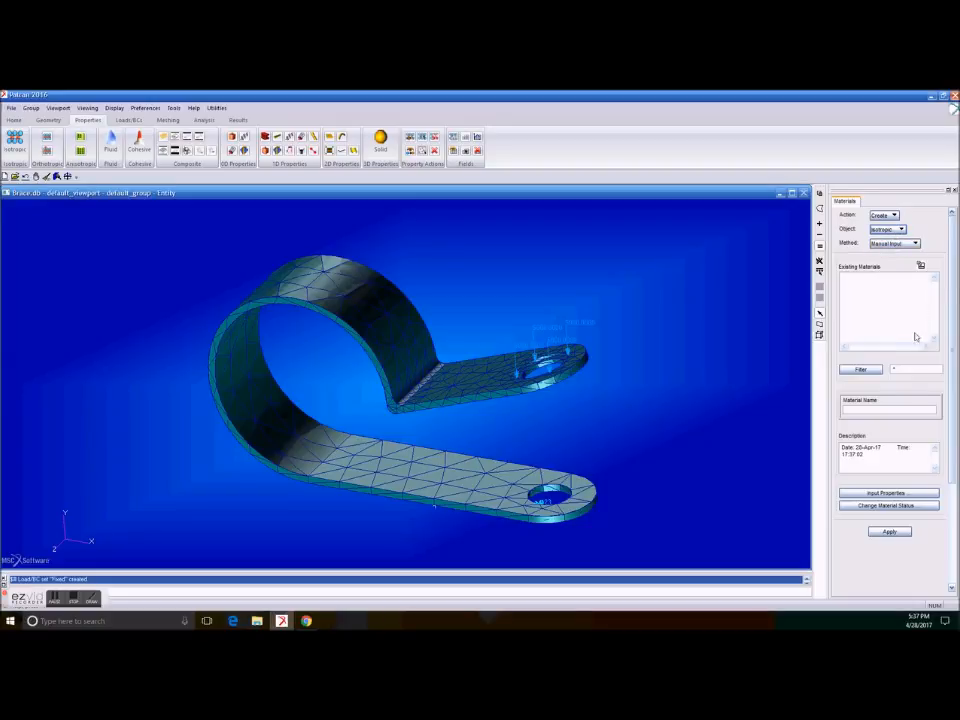
pyautogui.click(890, 410)
pyautogui.write('Aluminum')
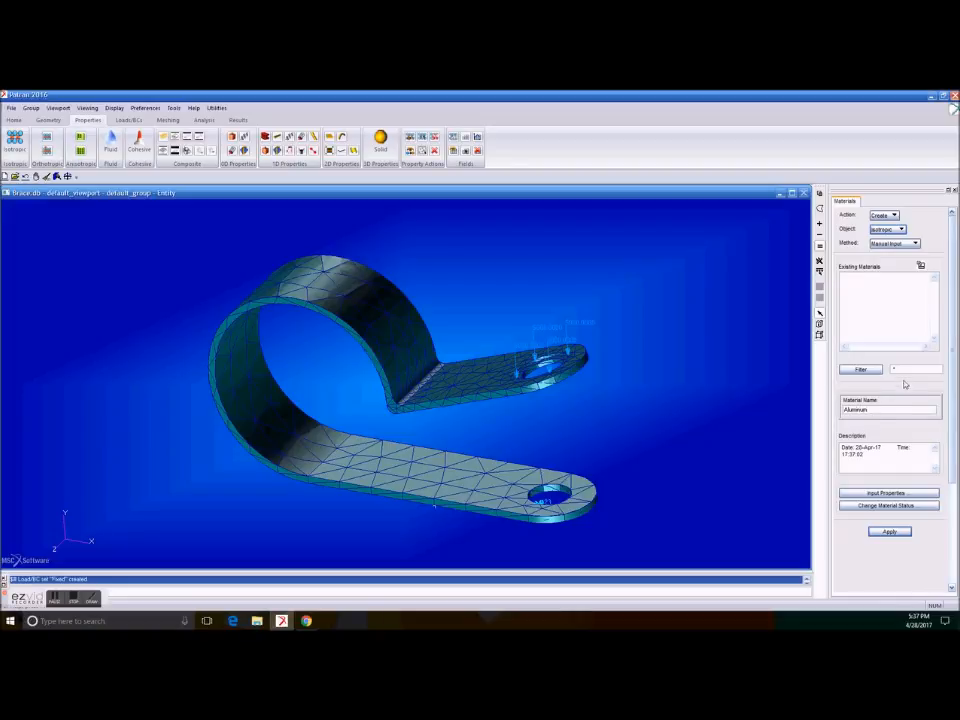
# Give the Aluminum material a linear elastic modulus of 10e6 and a Poisson ratio of 0.3, and create it.
pyautogui.click(911, 494)
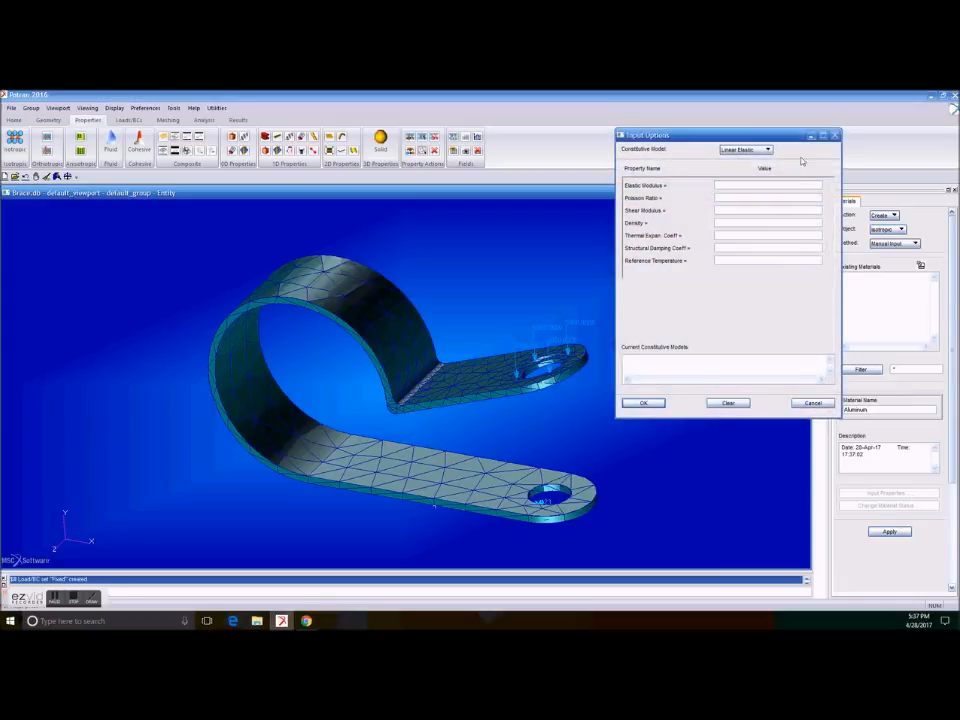
pyautogui.click(755, 185)
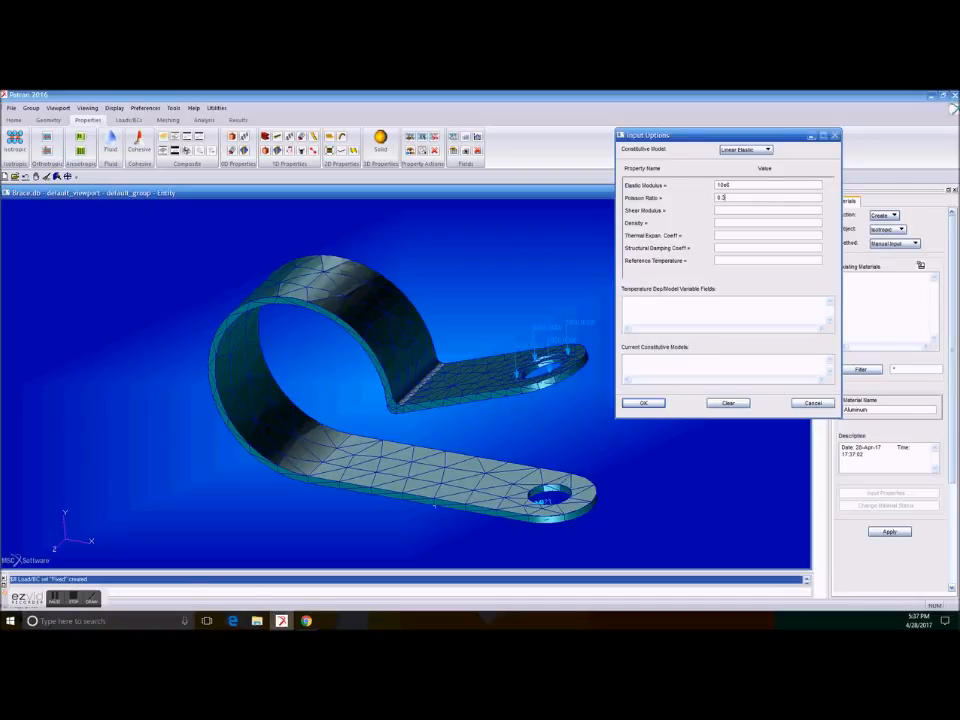
pyautogui.click(656, 403)
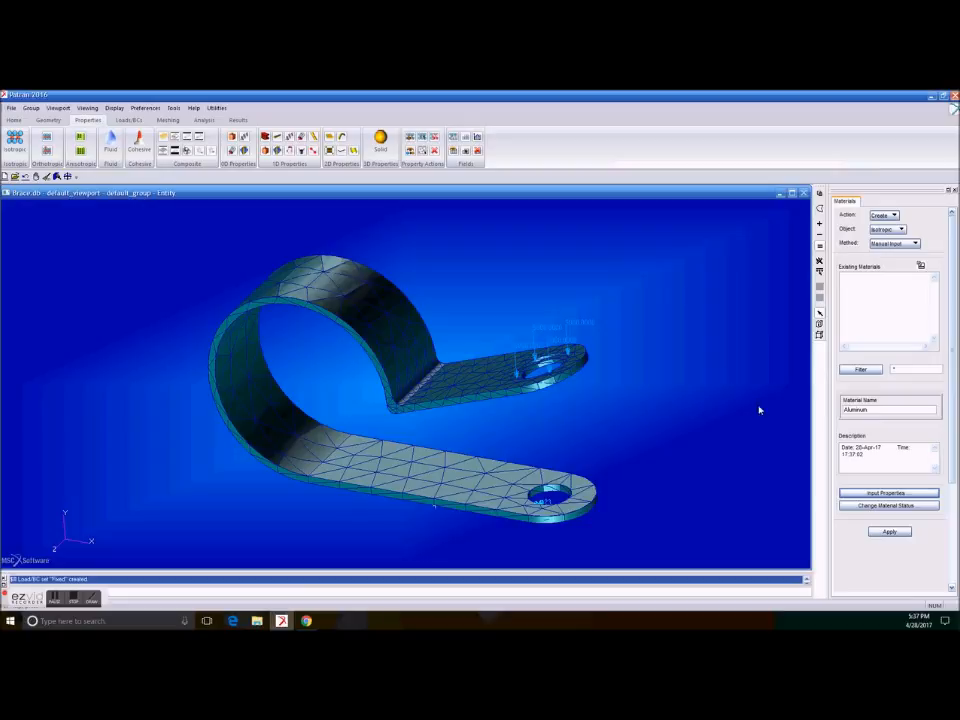
pyautogui.click(905, 533)
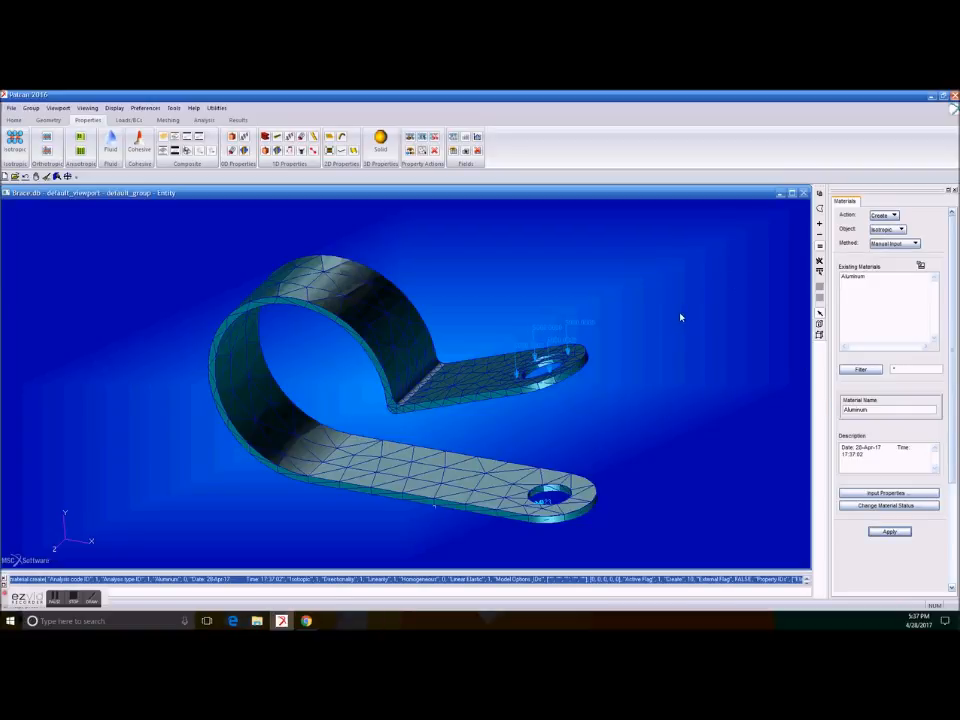
pyautogui.click(893, 232)
pyautogui.click(893, 232)
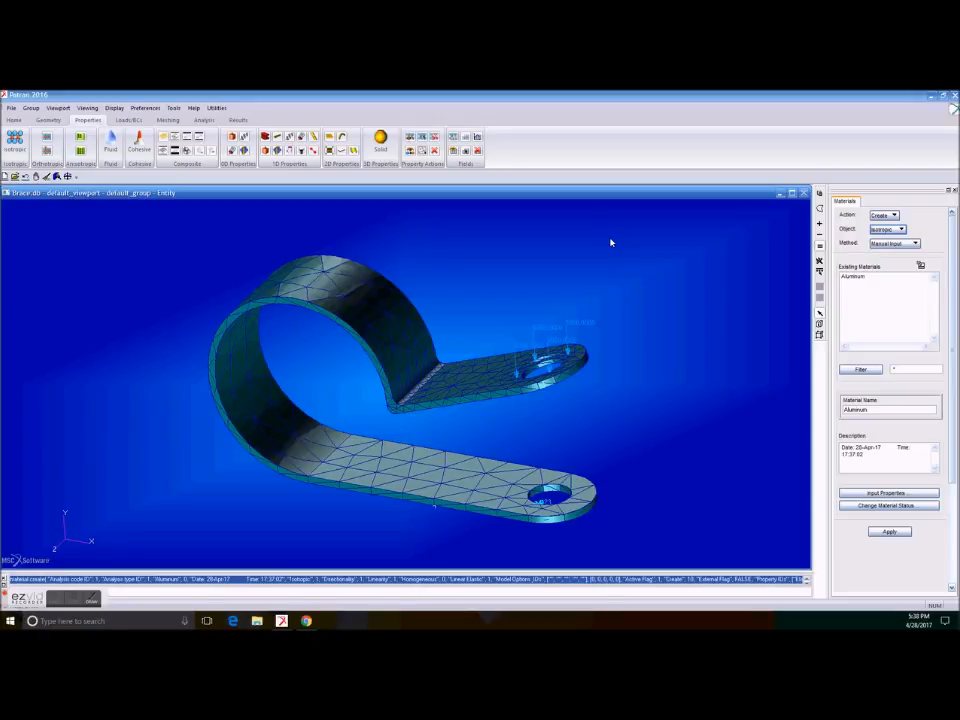
# Set up a 3D solid property set named 3D_tets and assign the Aluminum material to it.
pyautogui.click(381, 140)
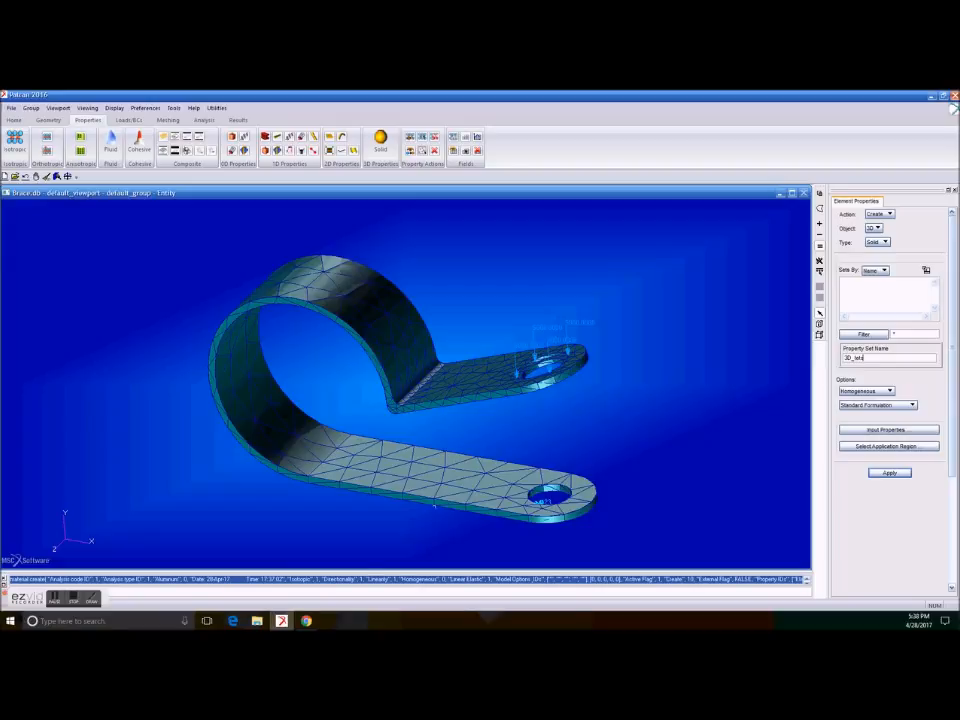
pyautogui.click(886, 429)
pyautogui.click(815, 180)
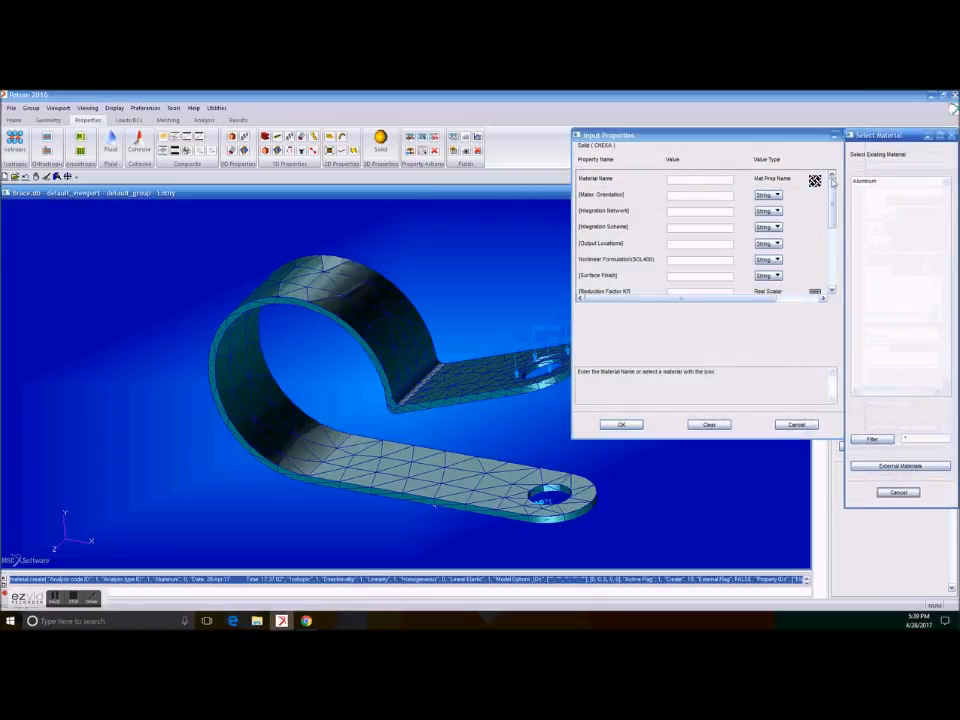
pyautogui.click(872, 181)
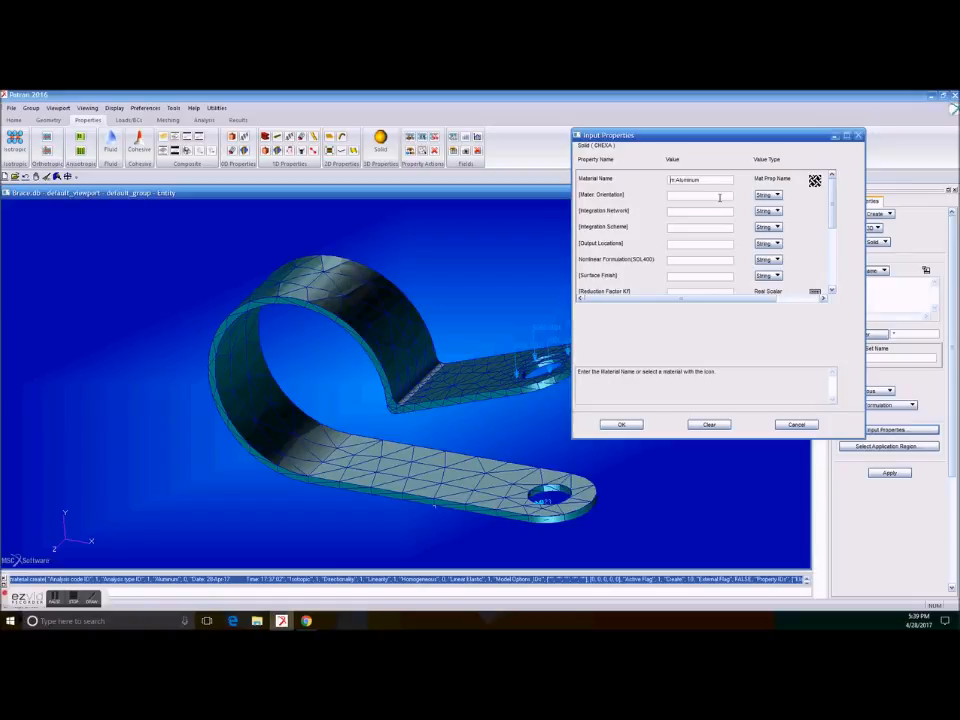
pyautogui.click(621, 425)
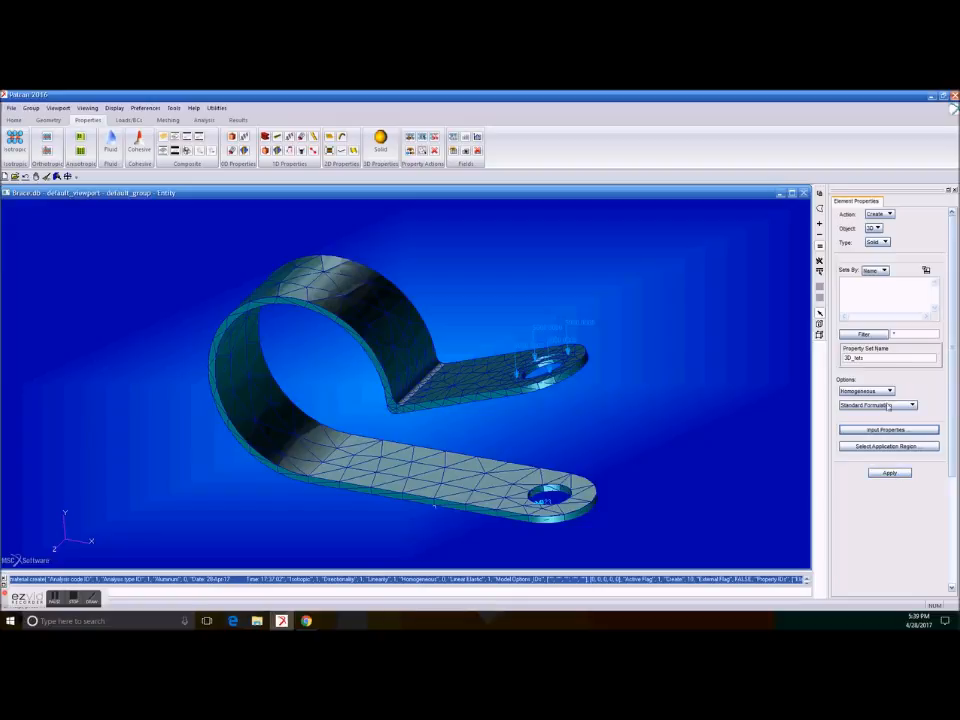
# Select the whole brace (Solid 1) as application region and create the 3D_tets property set.
pyautogui.click(899, 452)
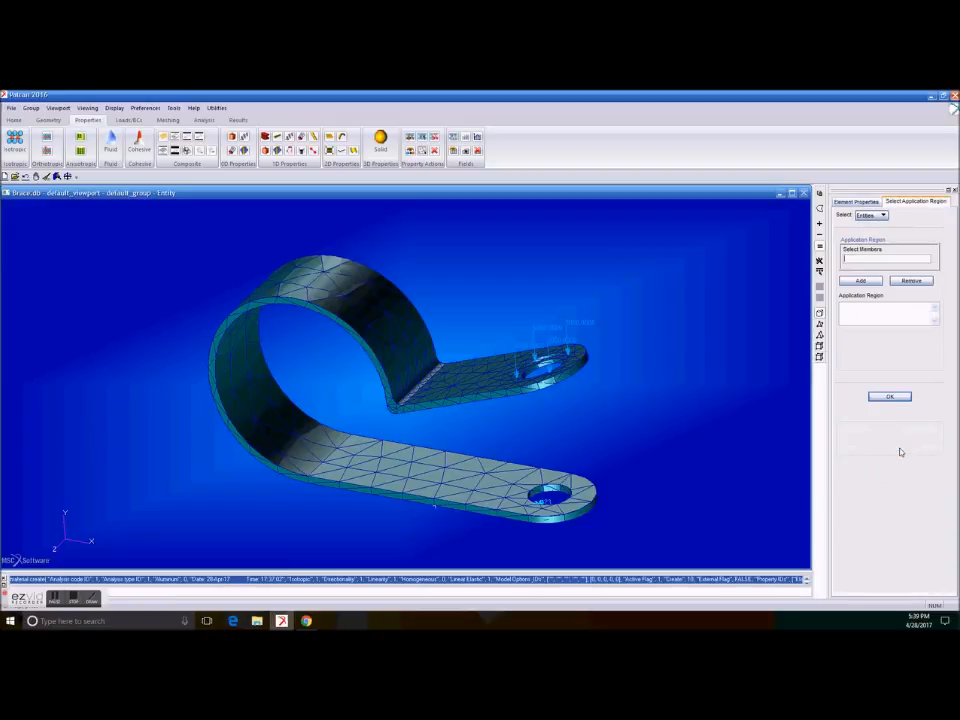
pyautogui.moveTo(627, 540); pyautogui.dragTo(122, 243)
pyautogui.click(873, 283)
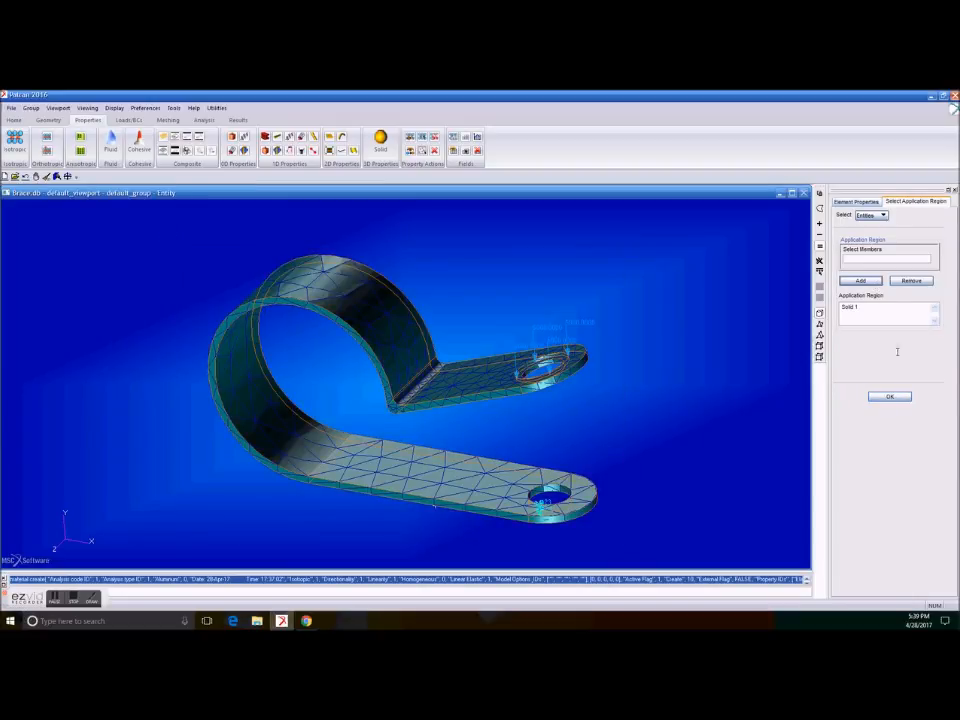
pyautogui.click(889, 396)
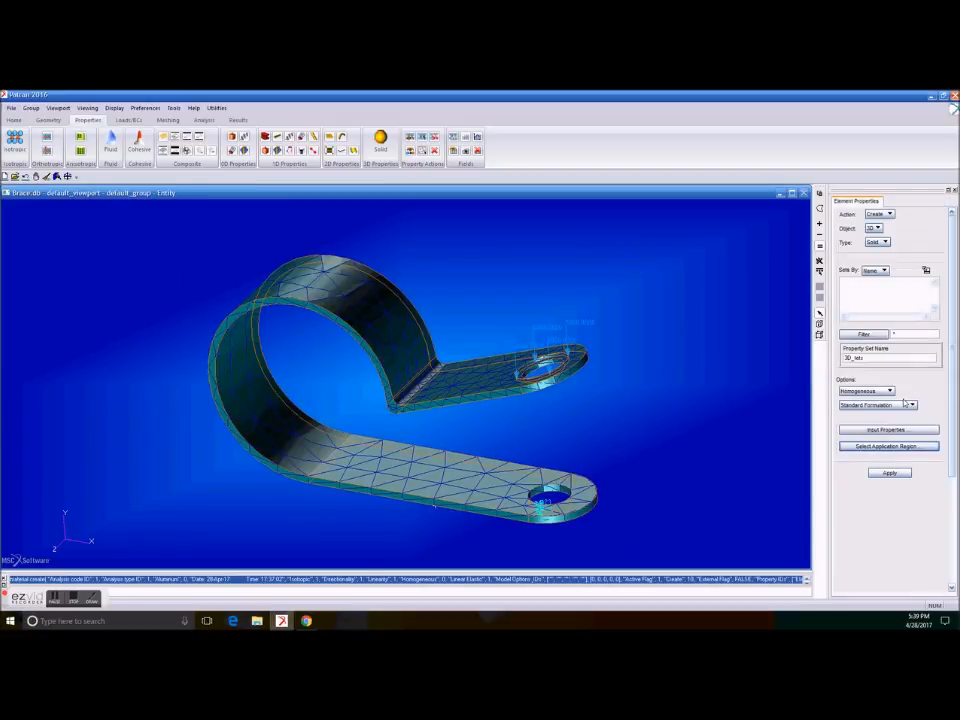
pyautogui.click(890, 473)
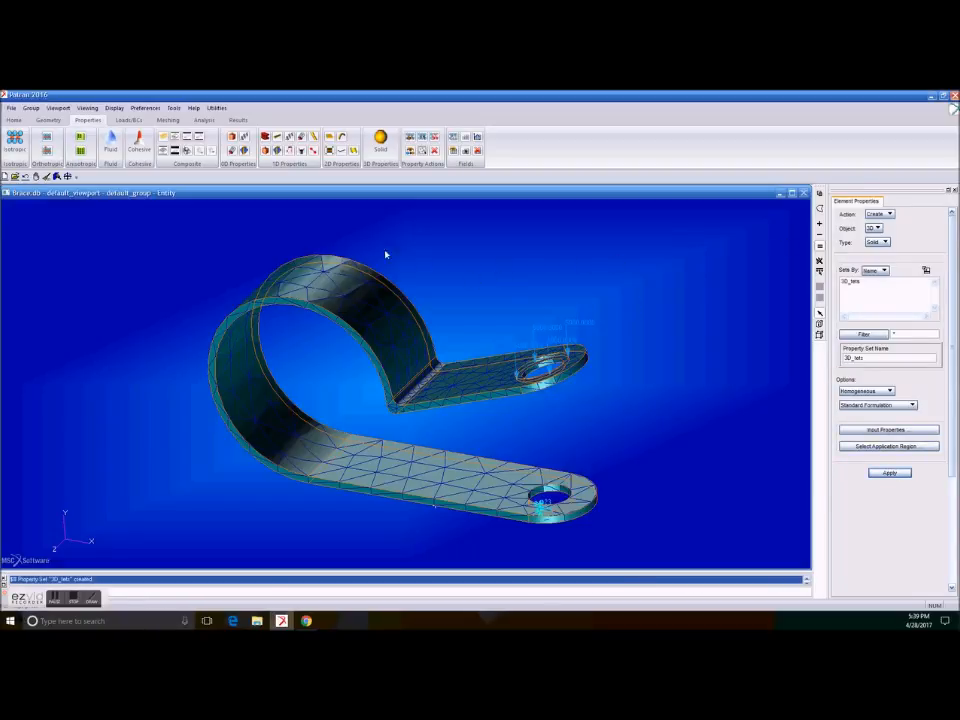
# Open the Default load case for modification and check which loads and boundary conditions are assigned to it.
pyautogui.click(138, 121)
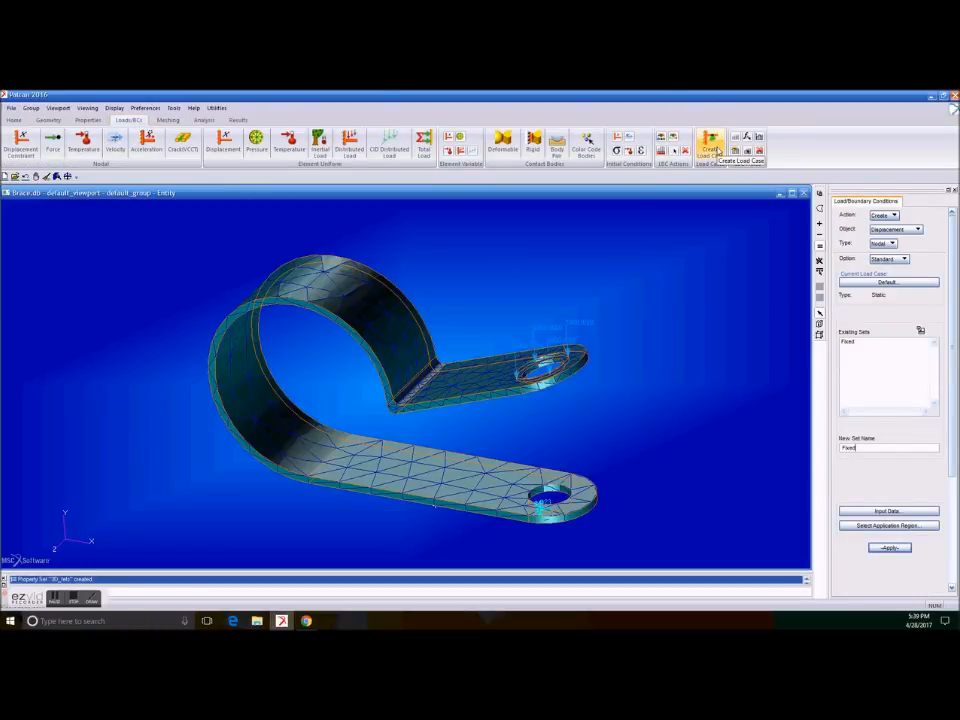
pyautogui.click(712, 149)
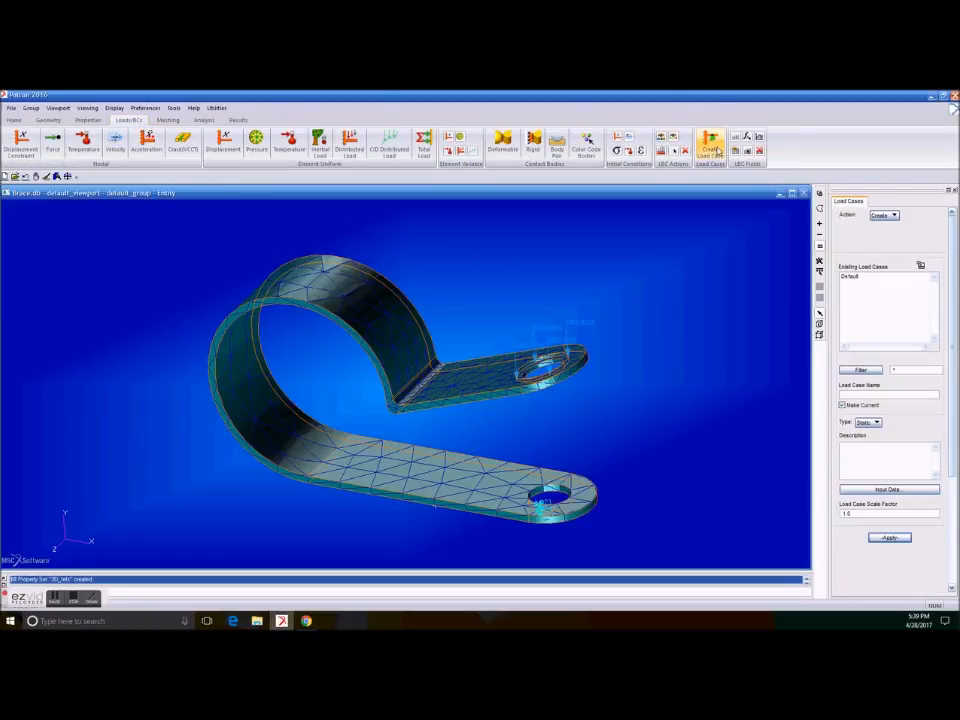
pyautogui.click(896, 216)
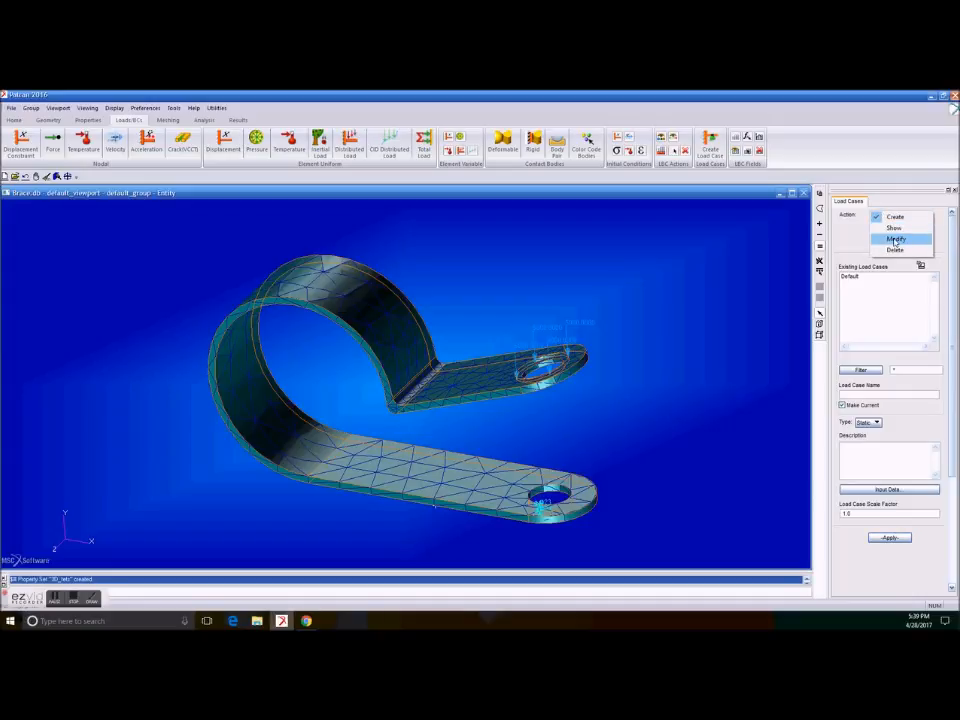
pyautogui.click(895, 240)
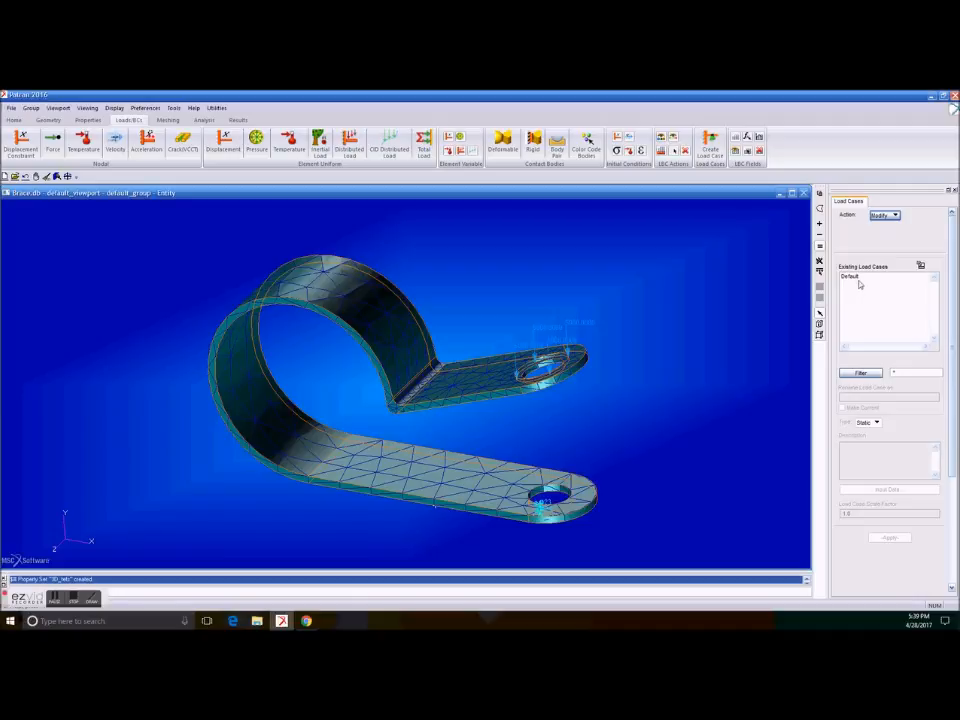
pyautogui.click(860, 279)
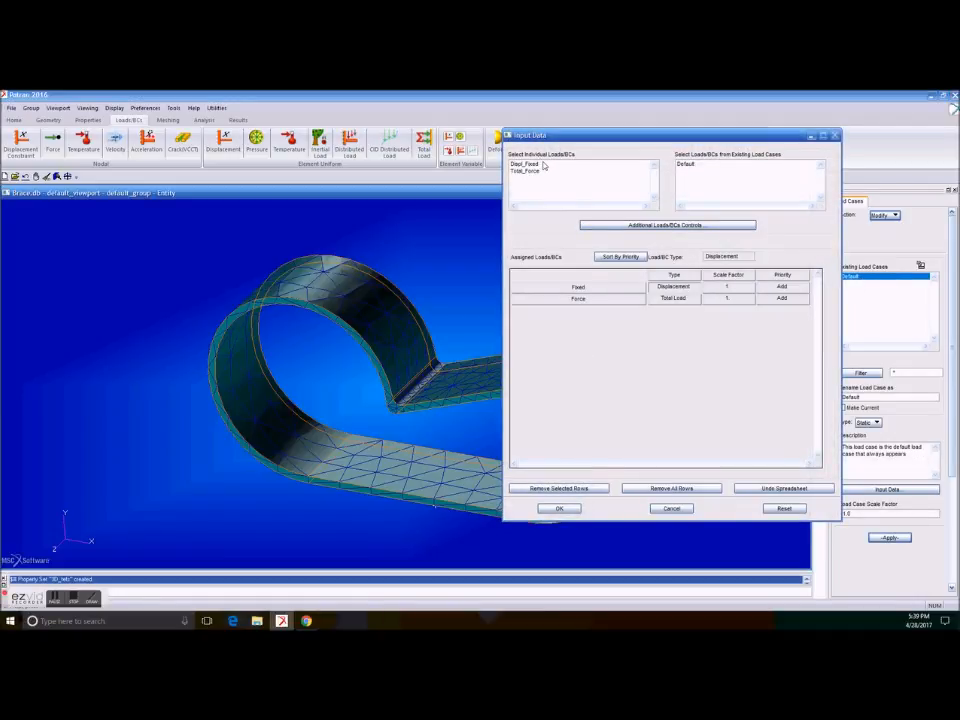
pyautogui.click(560, 508)
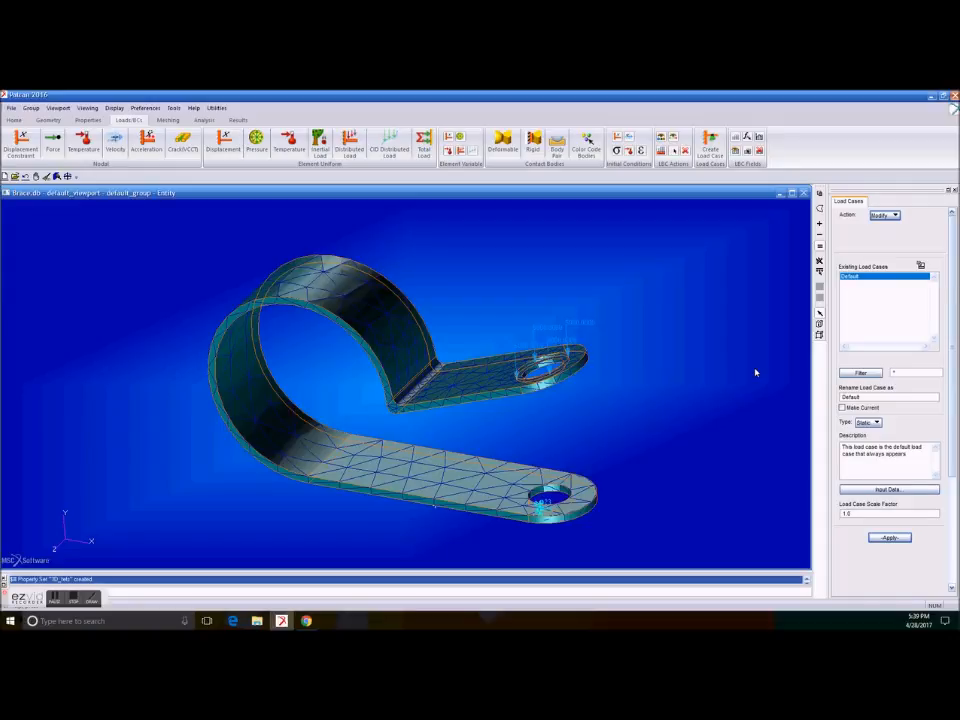
# Set up the analysis of the entire model with Analysis Deck as the method.
pyautogui.click(205, 120)
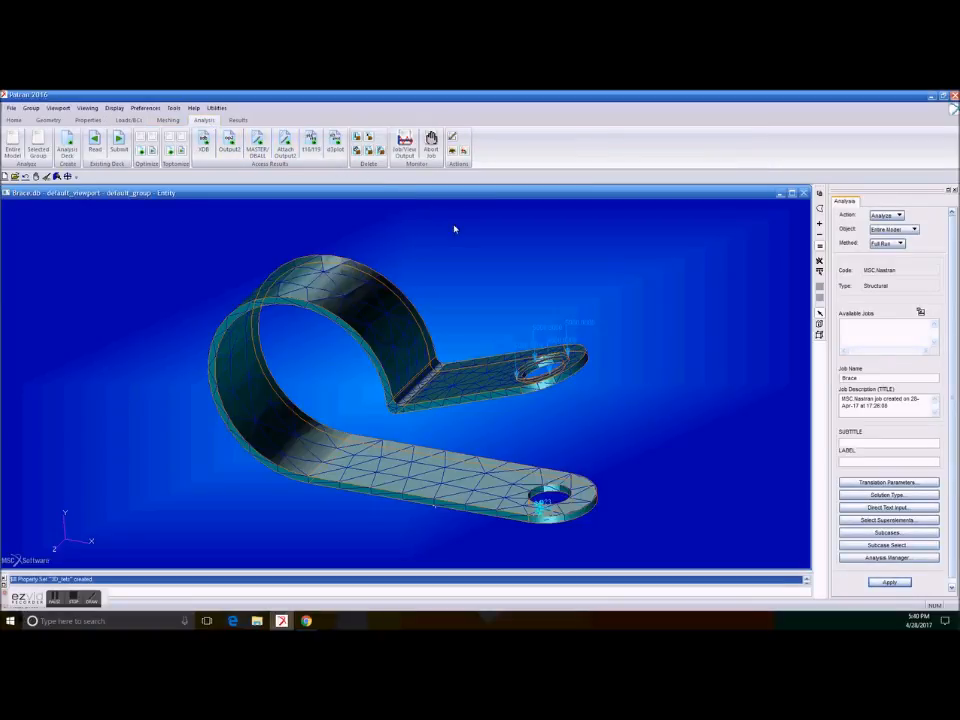
pyautogui.click(902, 244)
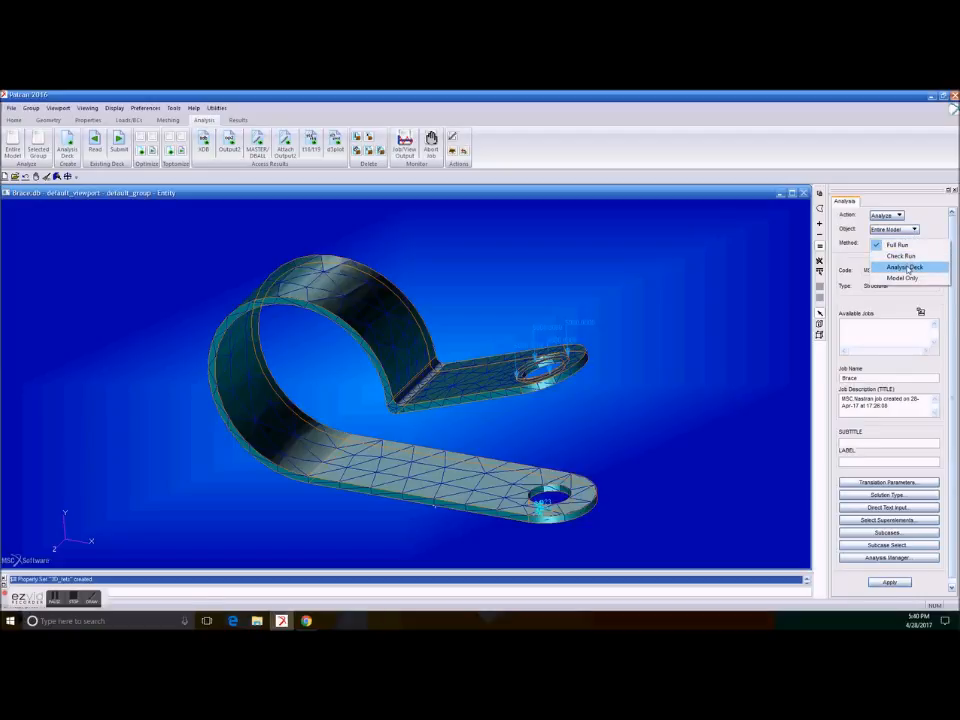
pyautogui.click(905, 267)
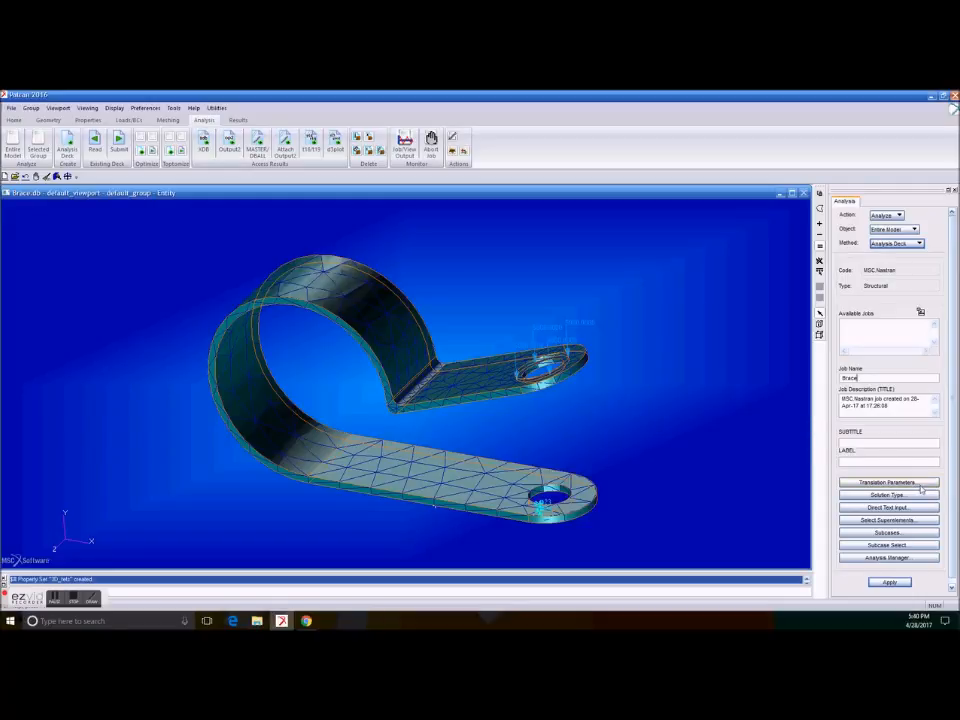
# Review the translation parameters of the Brace job, including the card format, and accept them.
pyautogui.click(922, 485)
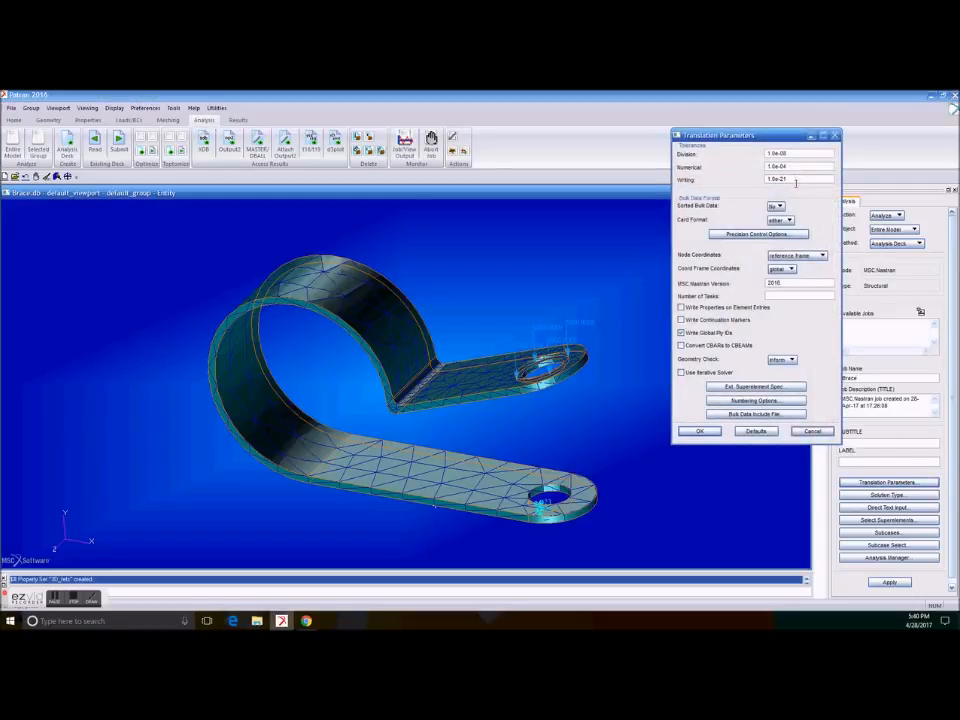
pyautogui.click(786, 221)
pyautogui.click(787, 222)
pyautogui.click(700, 431)
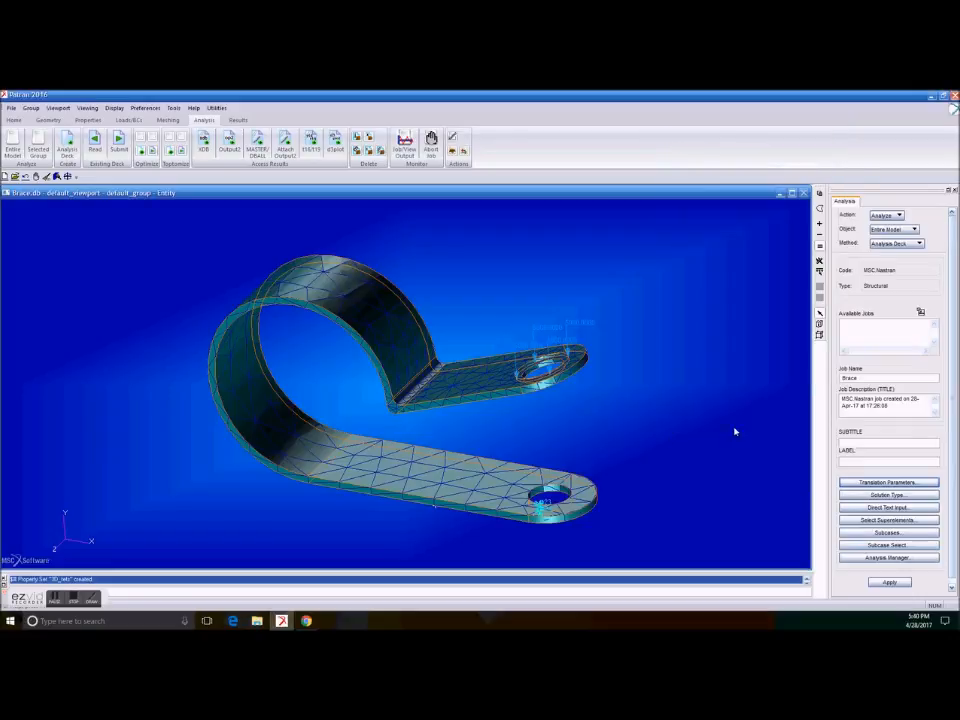
# Confirm LINEAR STATIC as the solution type and generate the analysis deck for the Brace job.
pyautogui.click(897, 495)
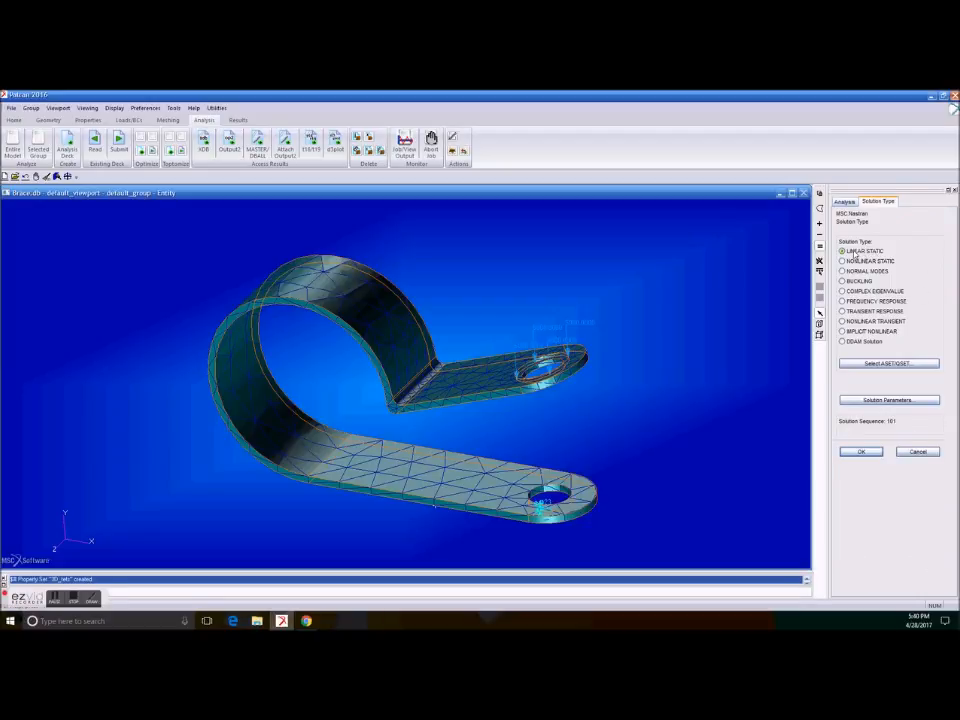
pyautogui.click(864, 452)
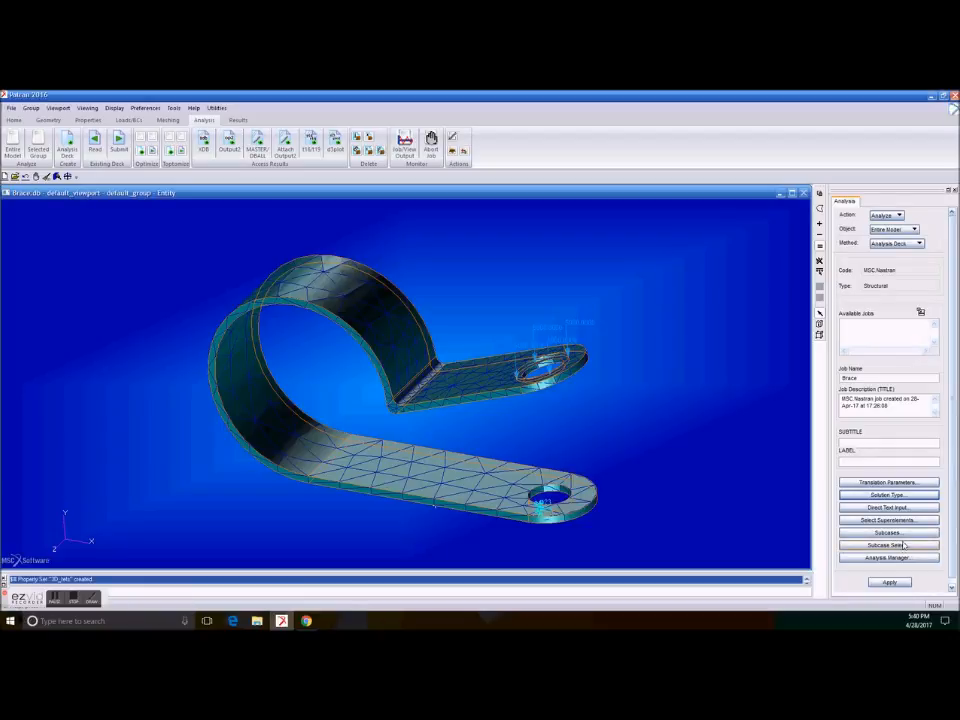
pyautogui.click(889, 582)
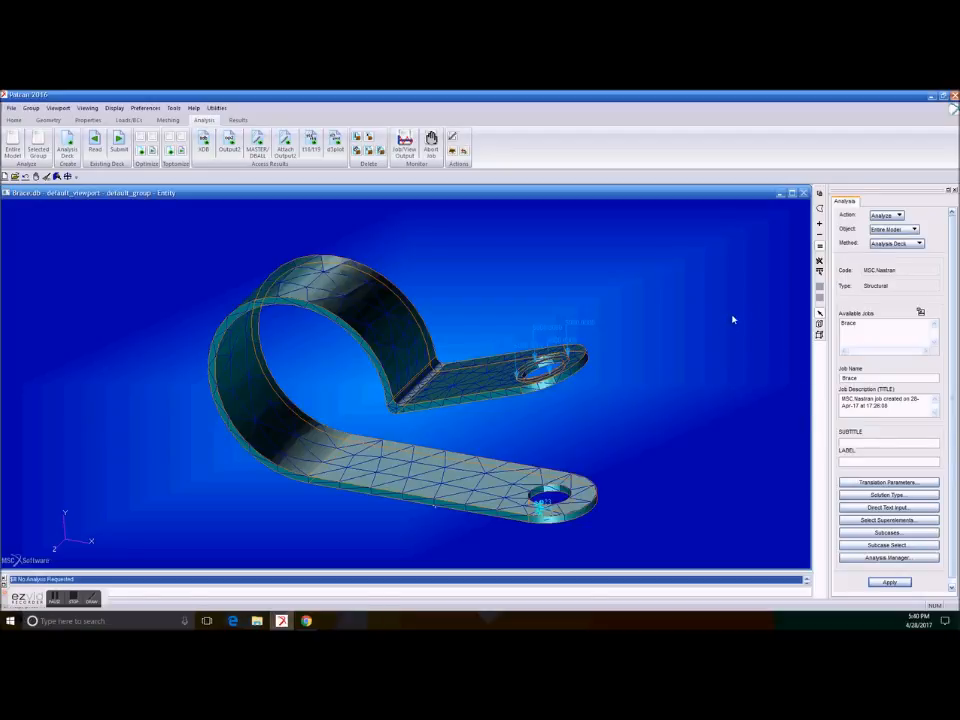
# Switch to MSC Nastran and run the Brace.bdf input file from the Video folder.
pyautogui.click(931, 97)
pyautogui.click(903, 96)
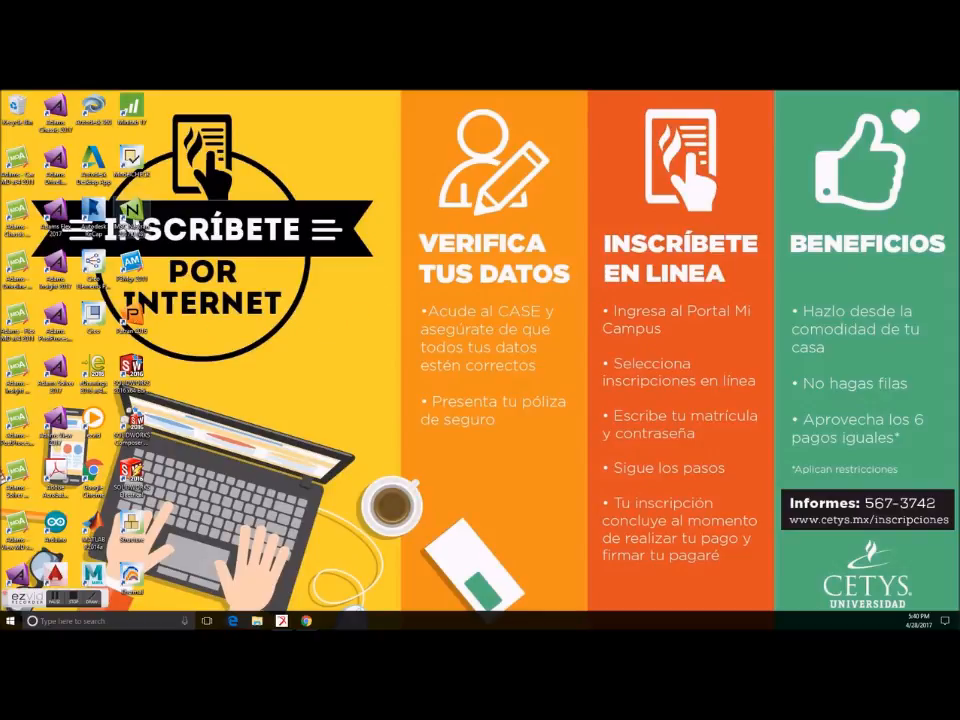
pyautogui.doubleClick(136, 221)
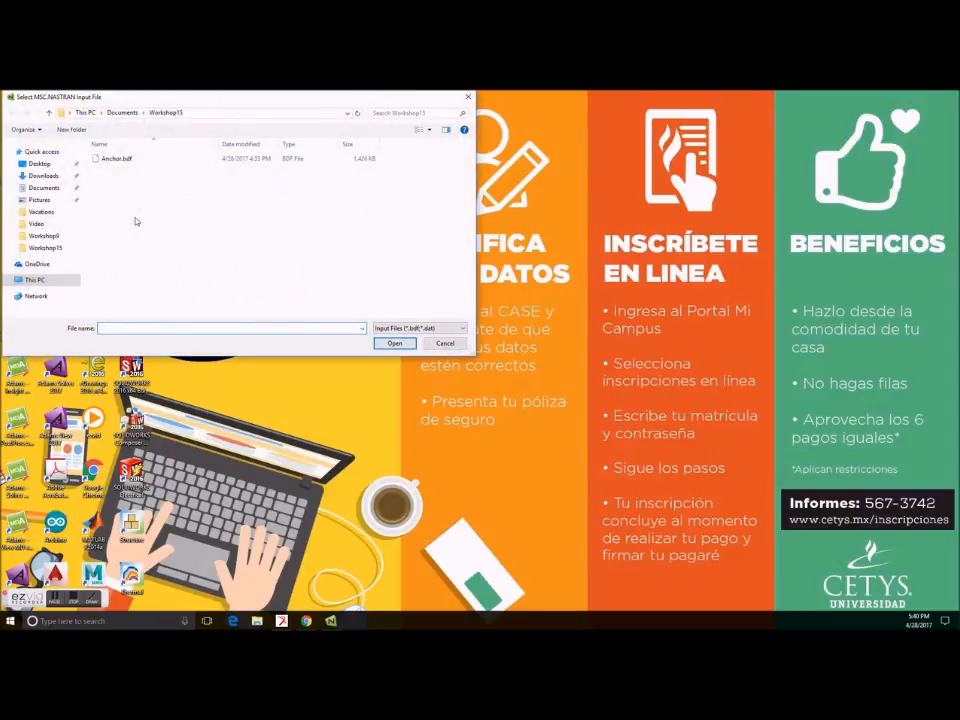
pyautogui.click(117, 158)
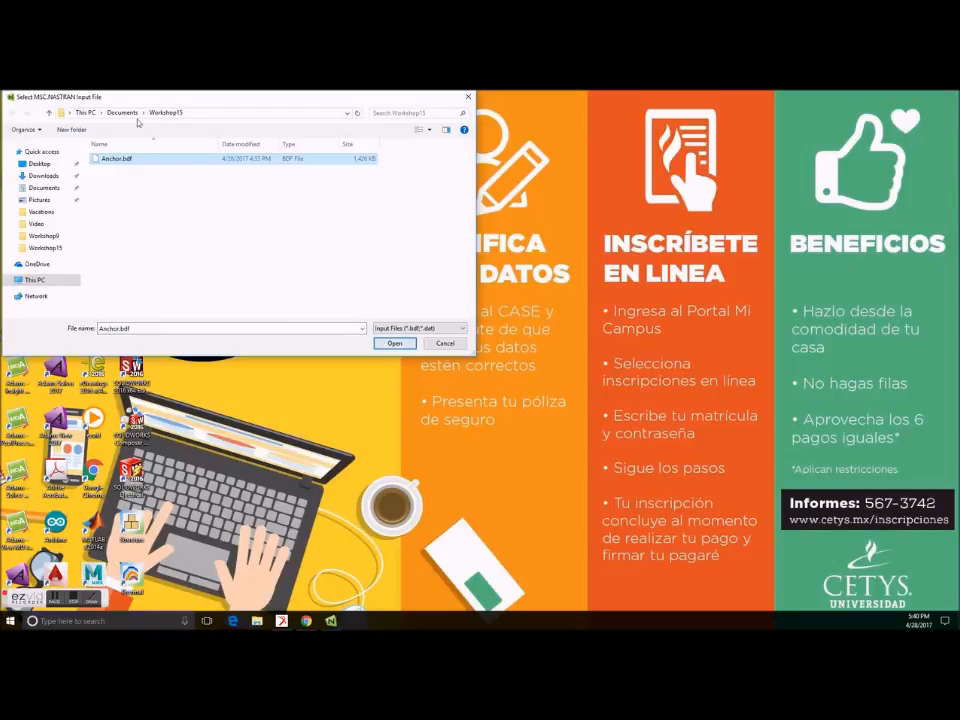
pyautogui.click(36, 223)
pyautogui.click(120, 159)
pyautogui.click(395, 343)
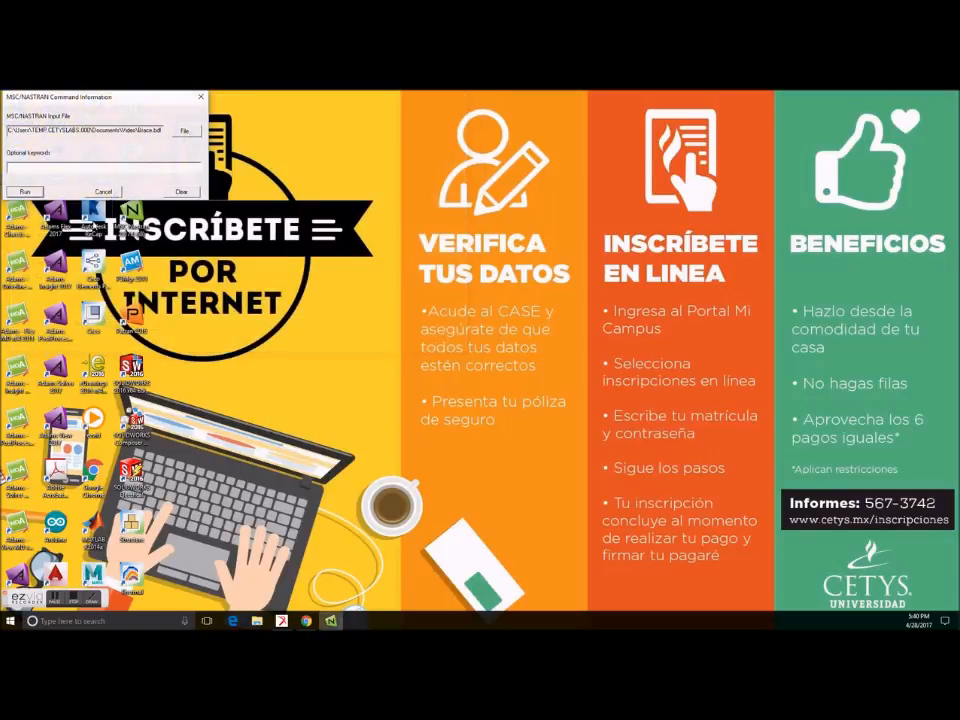
pyautogui.click(35, 194)
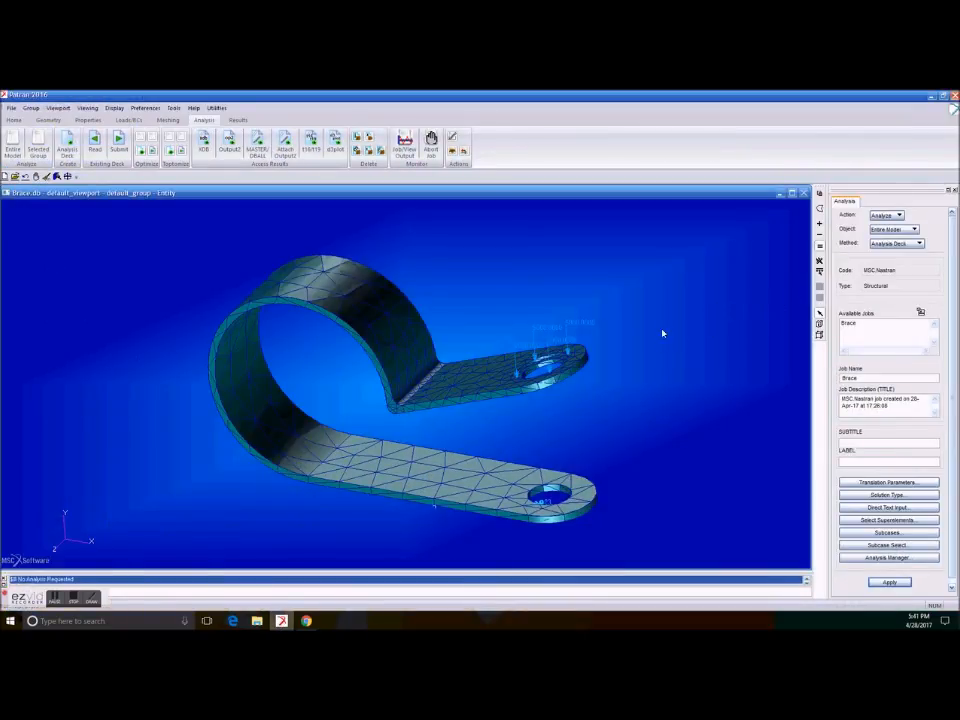
# Back in Patran, access the results by attaching the brace.xdb file as result entities.
pyautogui.click(893, 215)
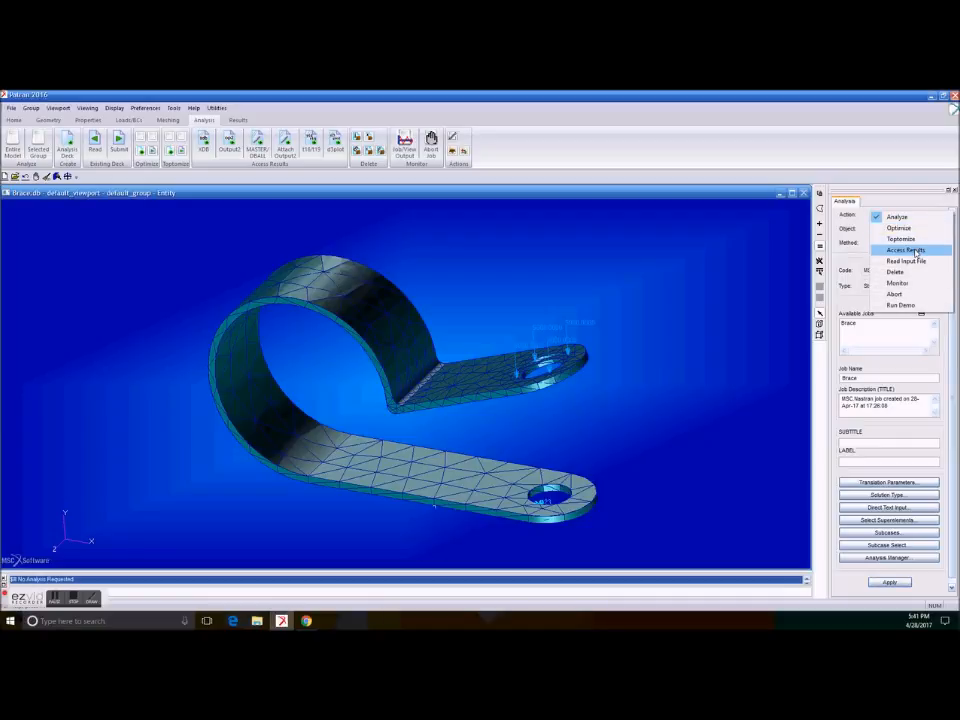
pyautogui.click(916, 251)
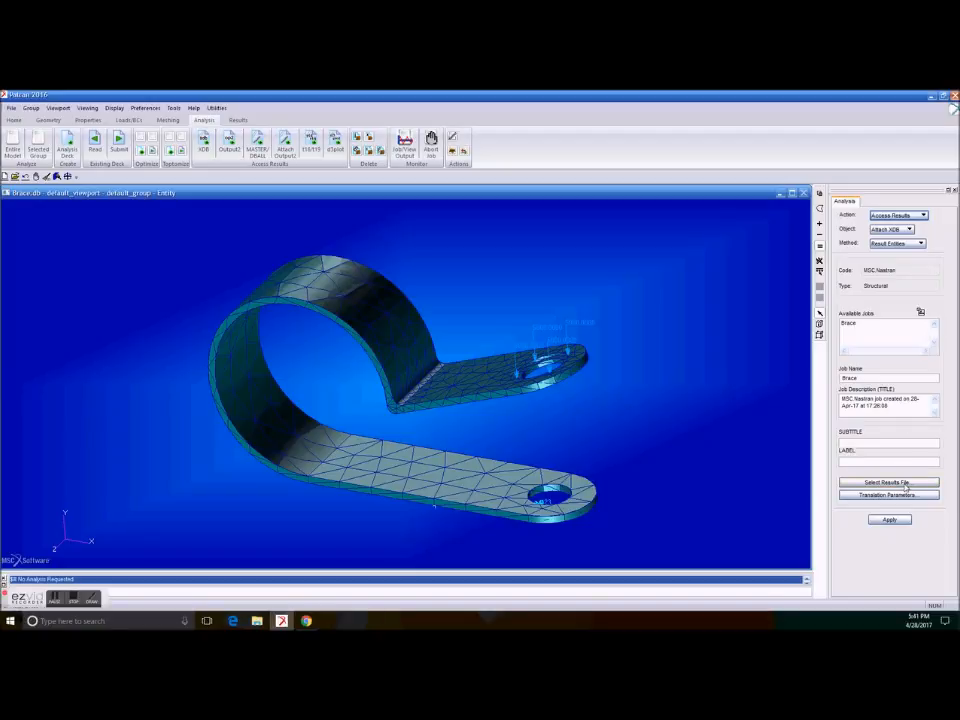
pyautogui.click(905, 484)
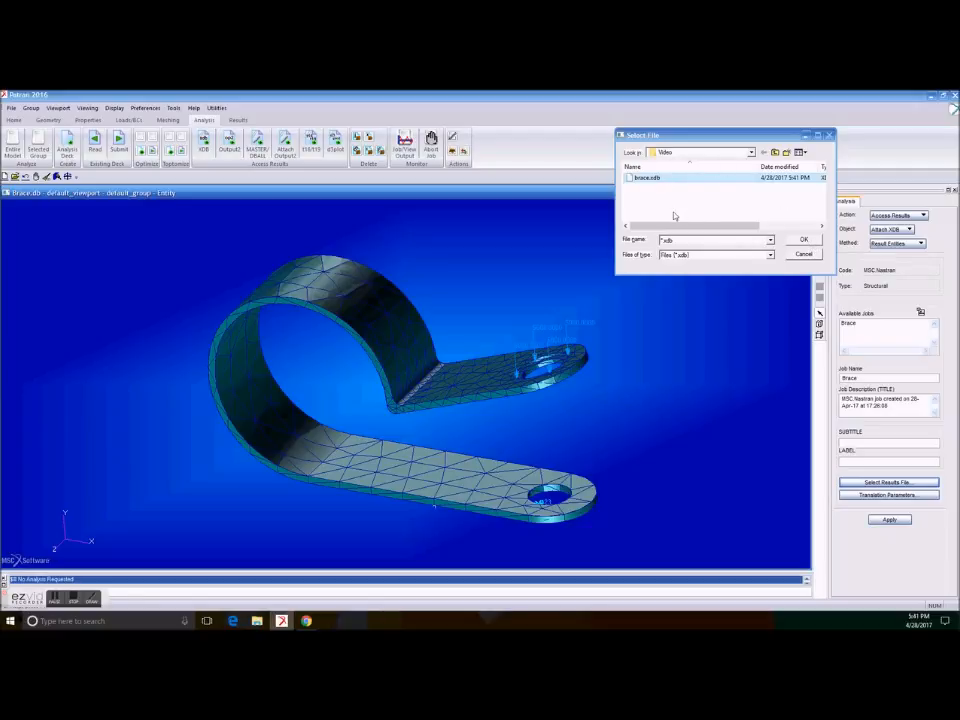
pyautogui.doubleClick(640, 178)
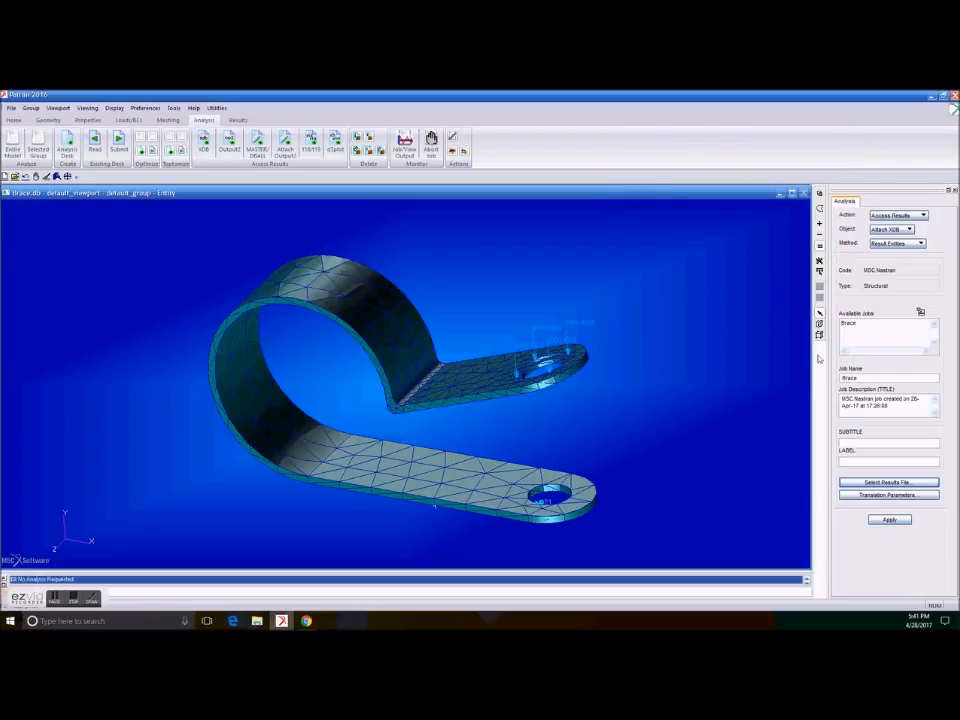
pyautogui.click(889, 520)
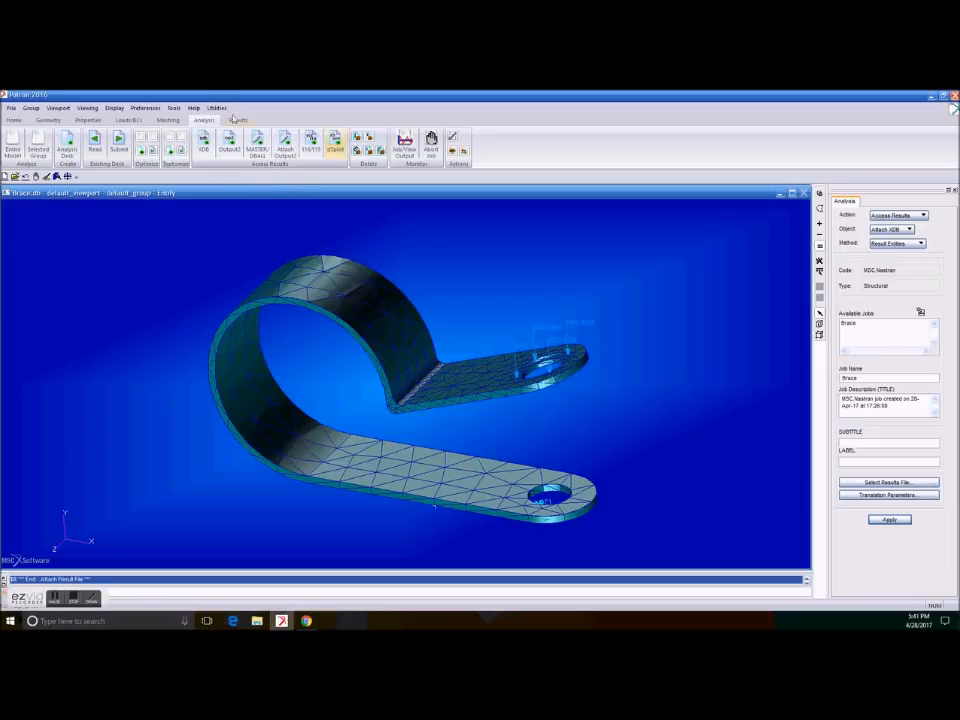
# Create a deformation plot of the brace from the Displacements, Translational result.
pyautogui.click(238, 120)
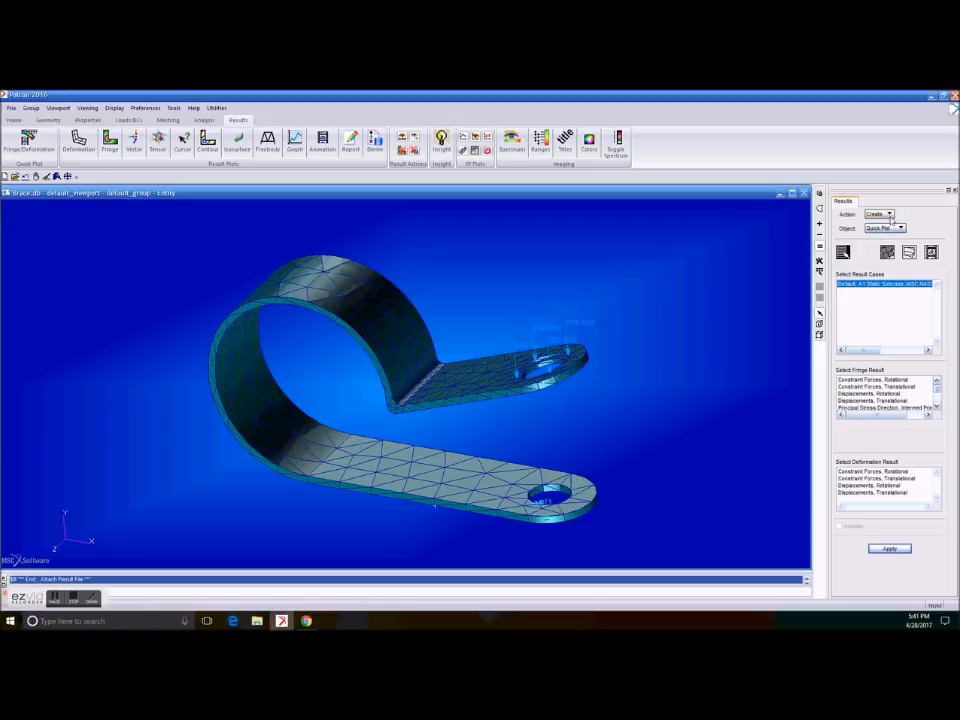
pyautogui.click(899, 228)
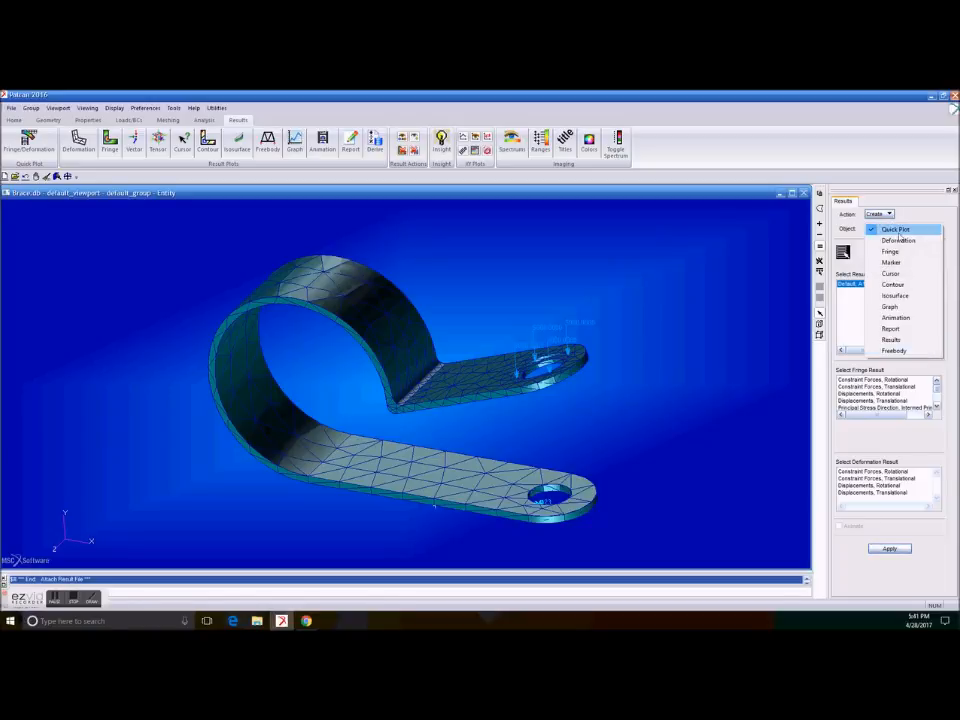
pyautogui.click(898, 240)
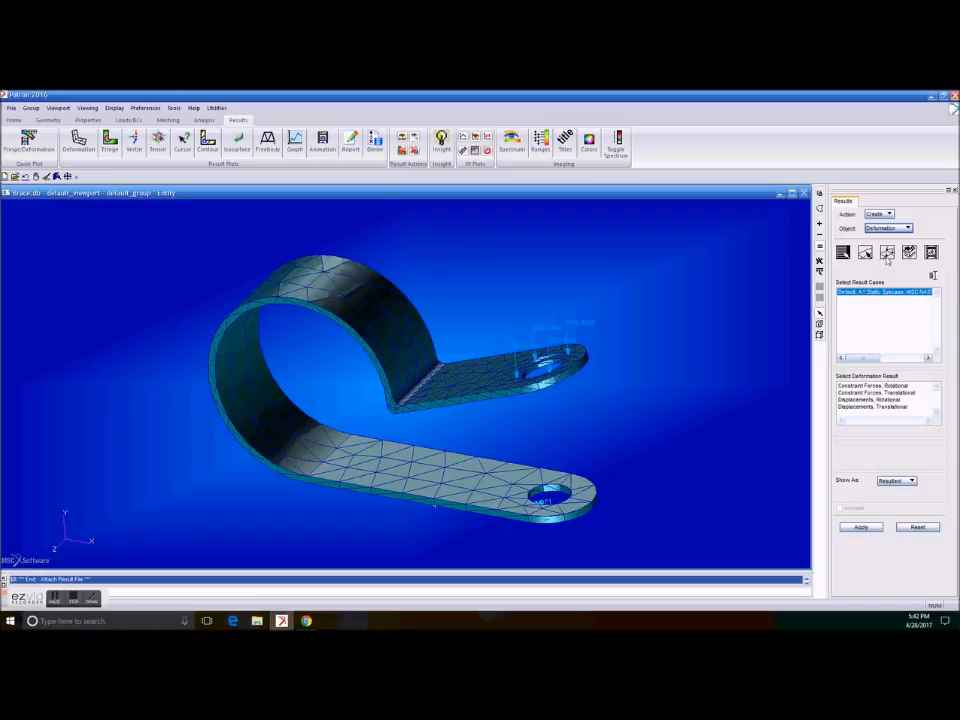
pyautogui.click(893, 407)
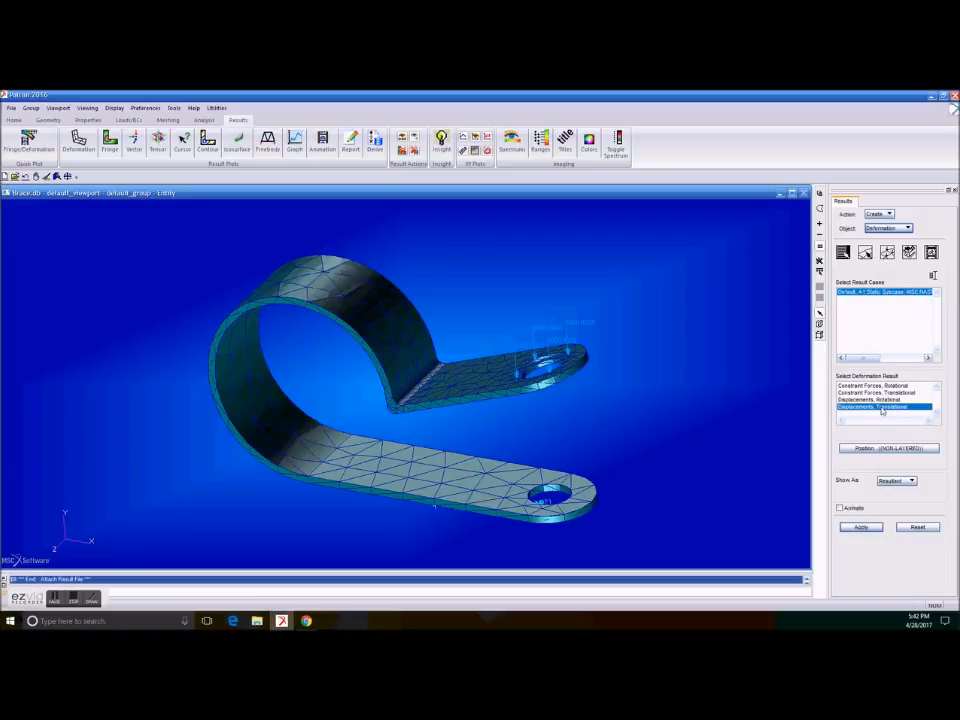
pyautogui.click(872, 530)
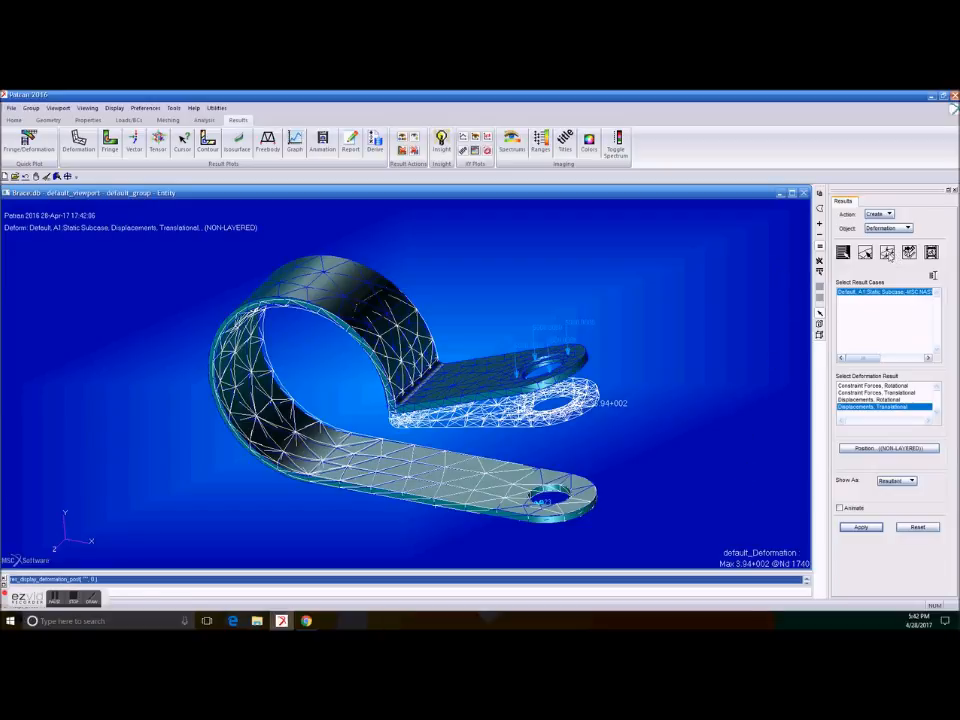
# Erase all posted geometry from the viewport so only the finite element mesh is plotted.
pyautogui.click(114, 107)
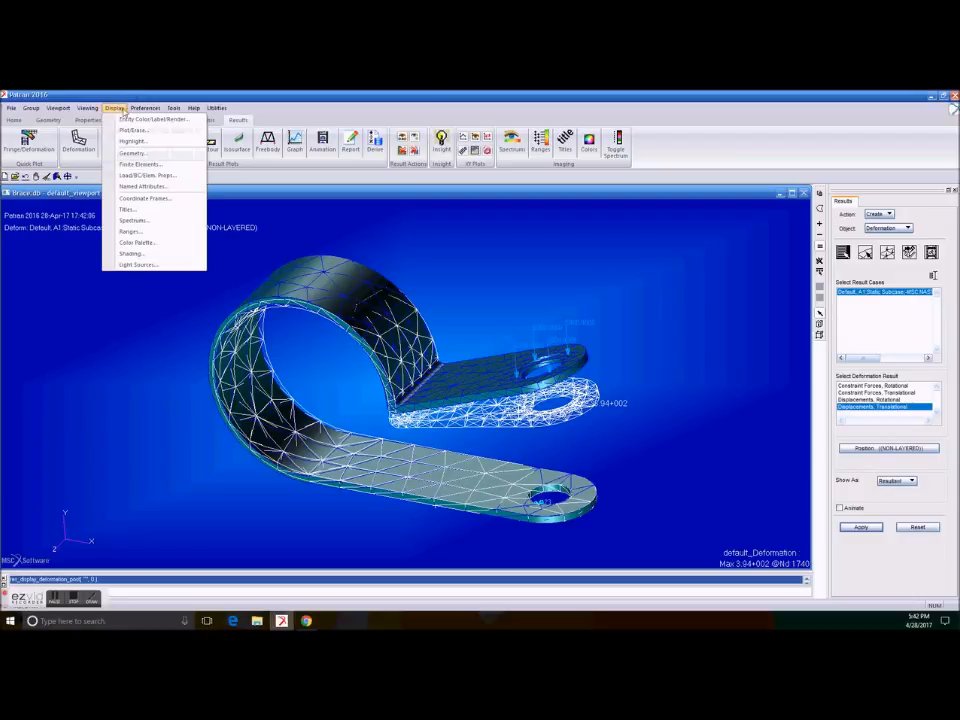
pyautogui.click(128, 130)
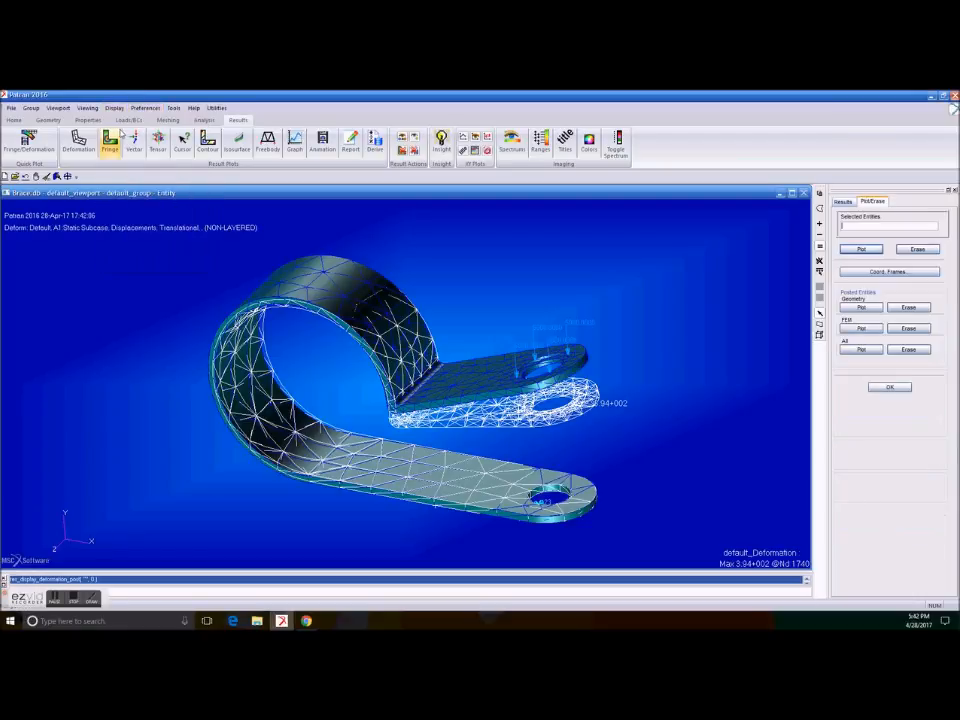
pyautogui.click(907, 308)
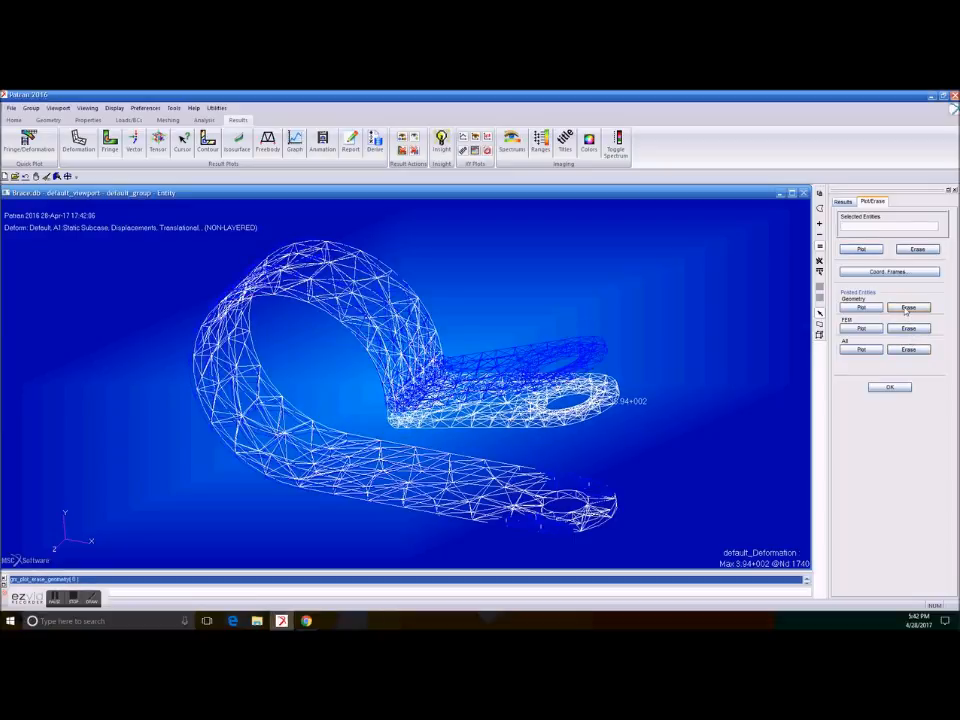
pyautogui.click(891, 387)
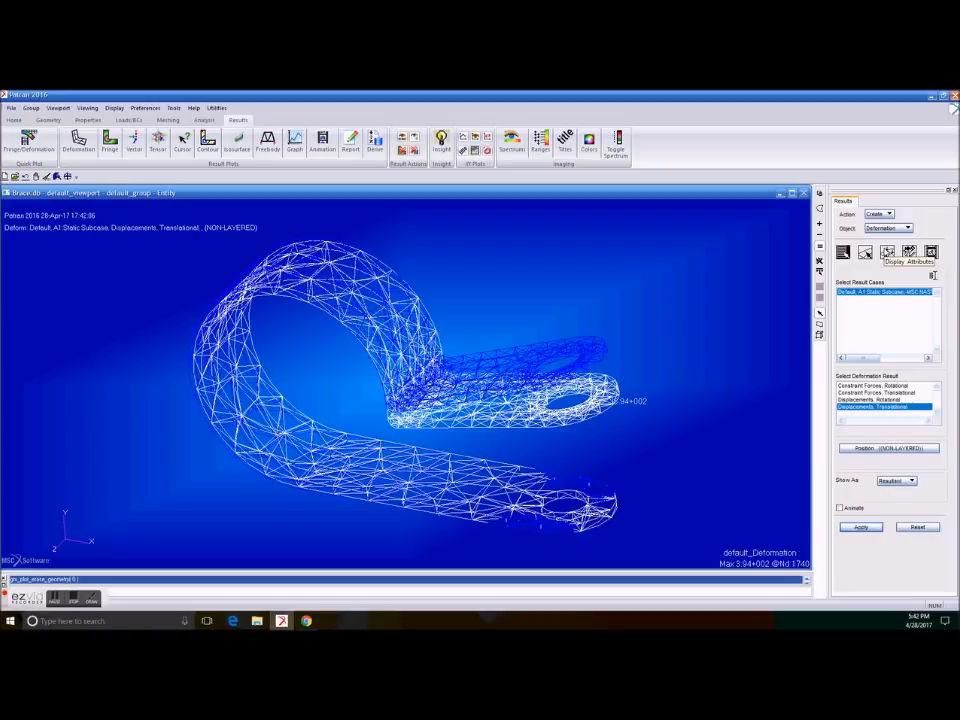
# Hide the undeformed shape and render the deformed brace as Shaded in the deformation plot.
pyautogui.click(909, 252)
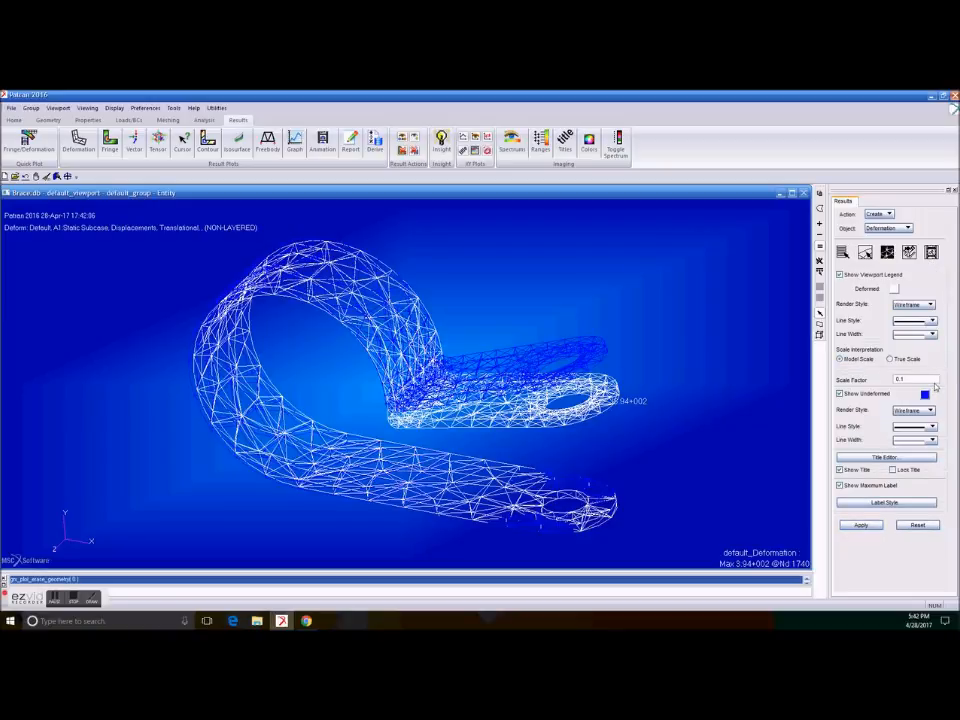
pyautogui.click(862, 397)
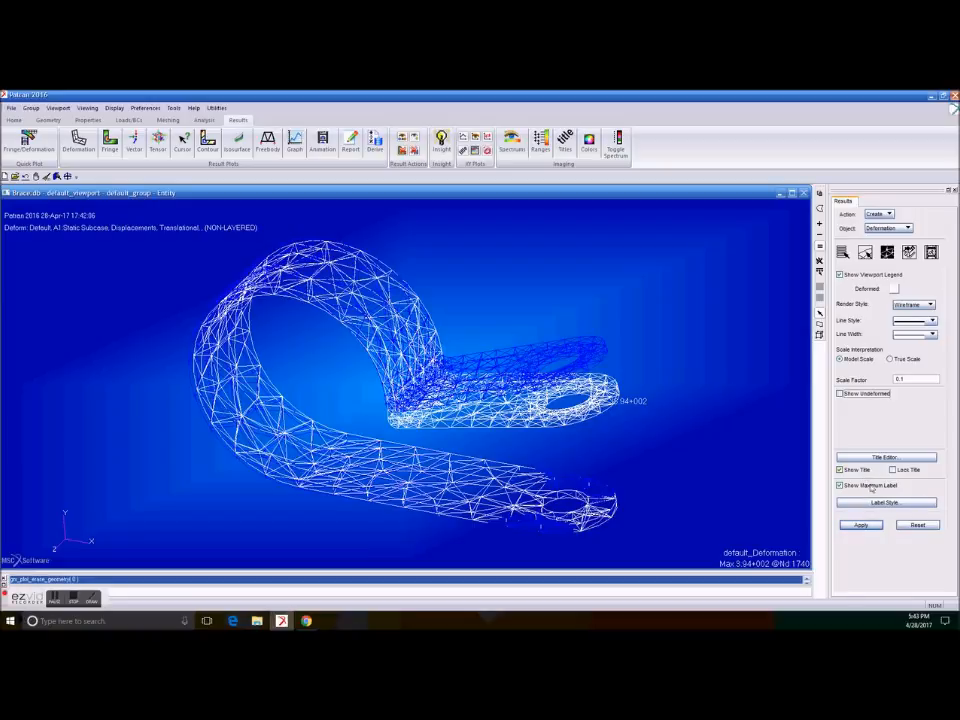
pyautogui.click(866, 394)
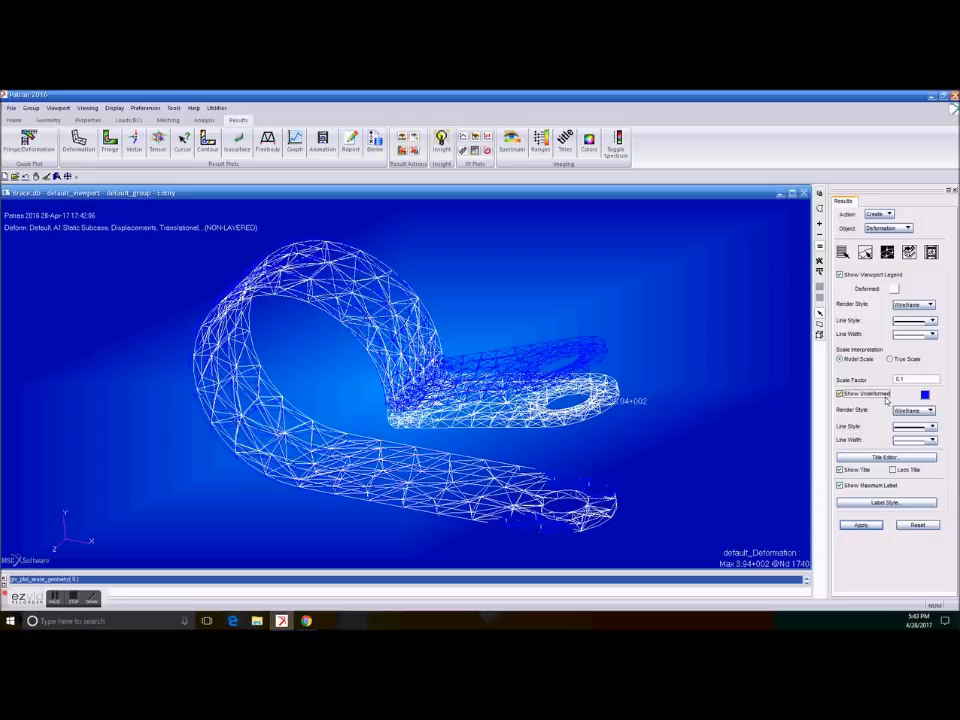
pyautogui.click(886, 397)
pyautogui.click(918, 304)
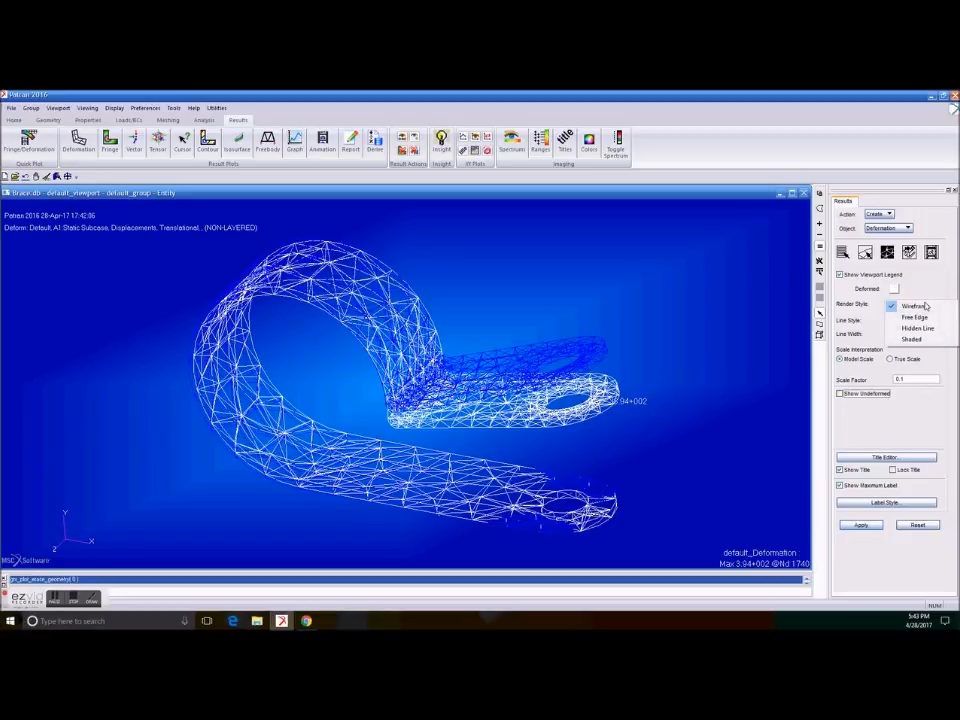
pyautogui.click(910, 339)
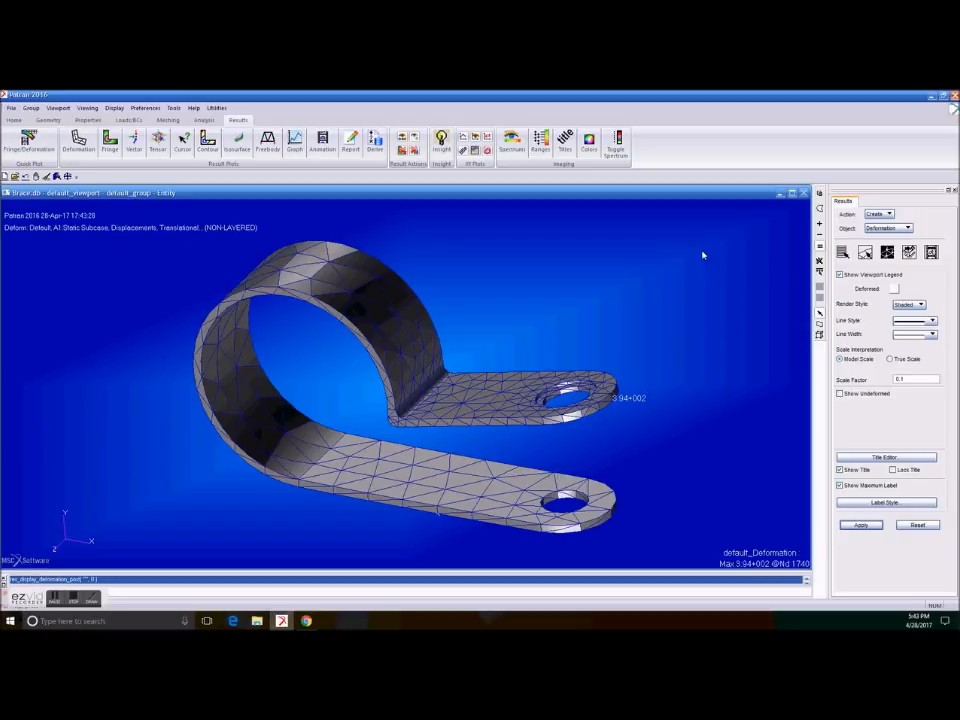
# Set up a fringe result plot of the Stress Tensor with von Mises as the quantity.
pyautogui.click(886, 232)
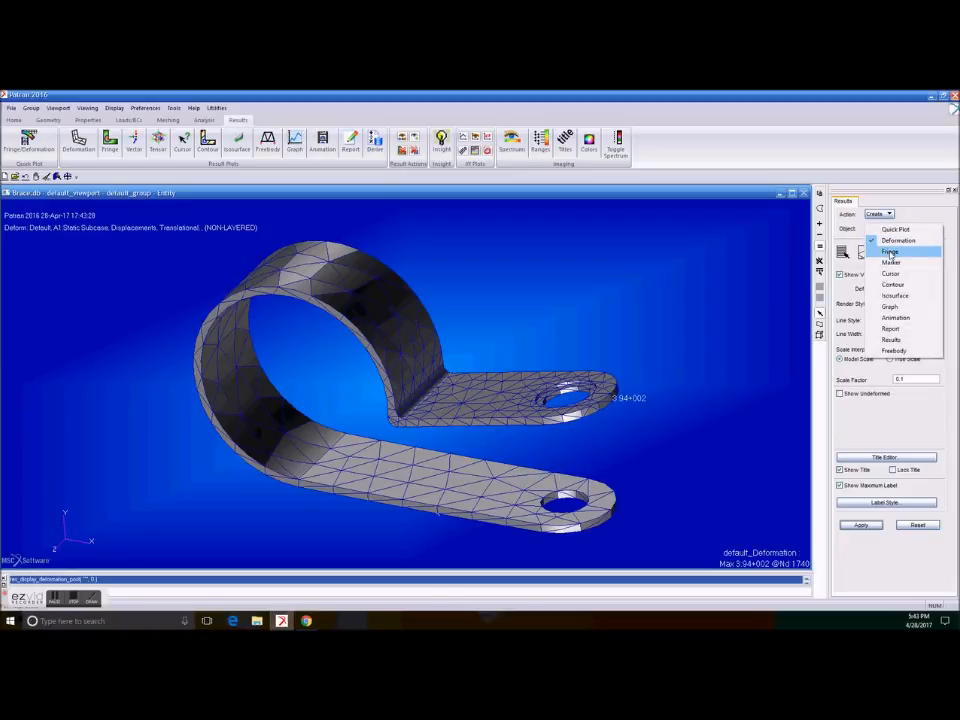
pyautogui.click(870, 251)
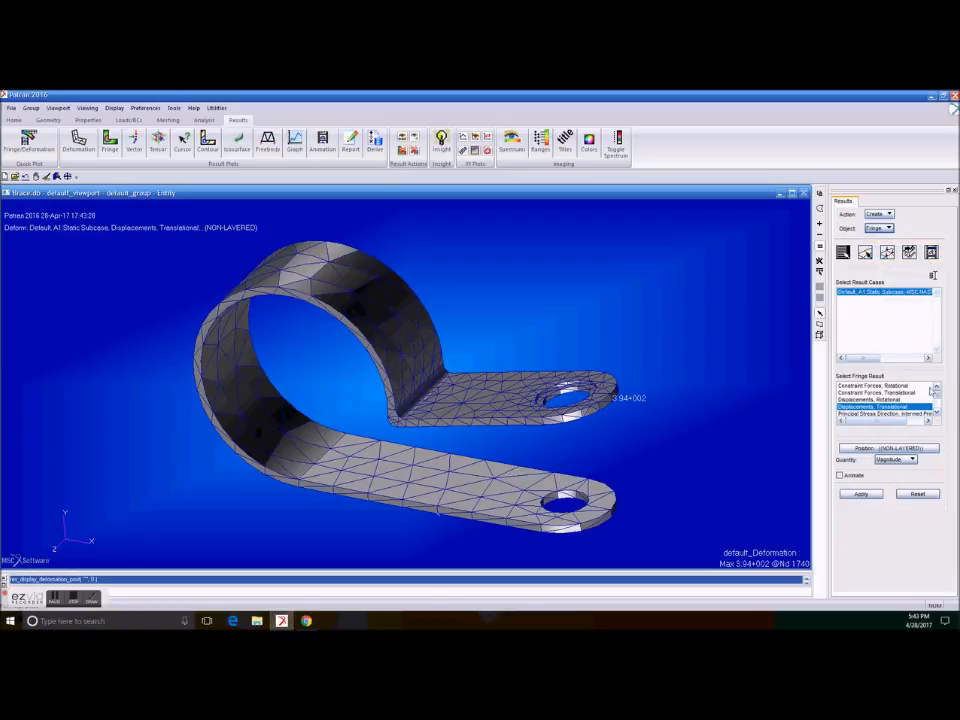
pyautogui.moveTo(937, 397); pyautogui.dragTo(937, 407)
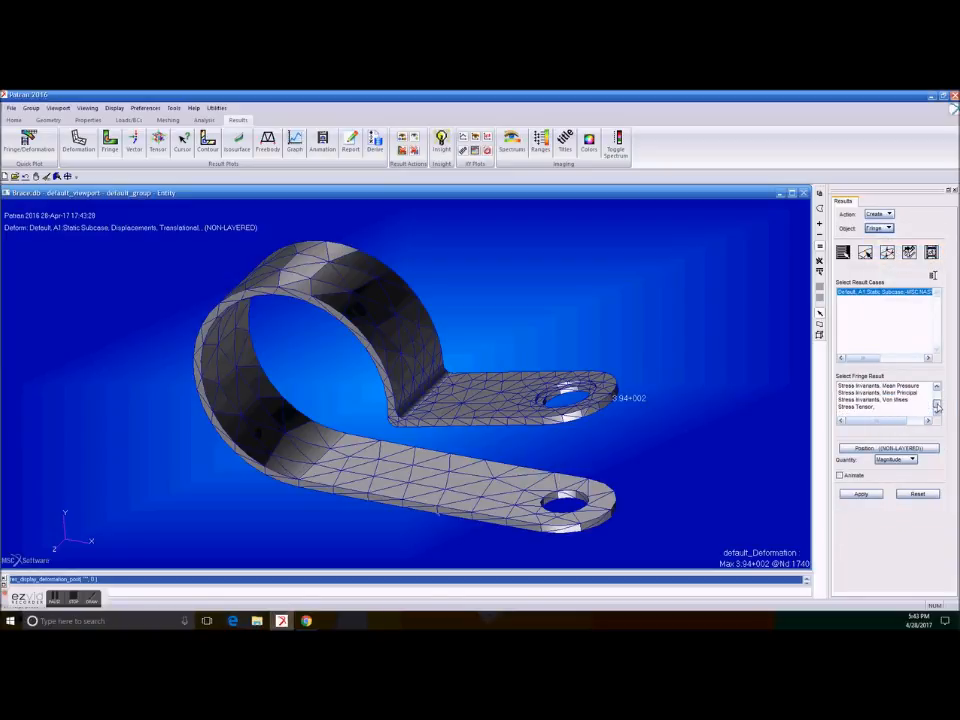
pyautogui.click(873, 407)
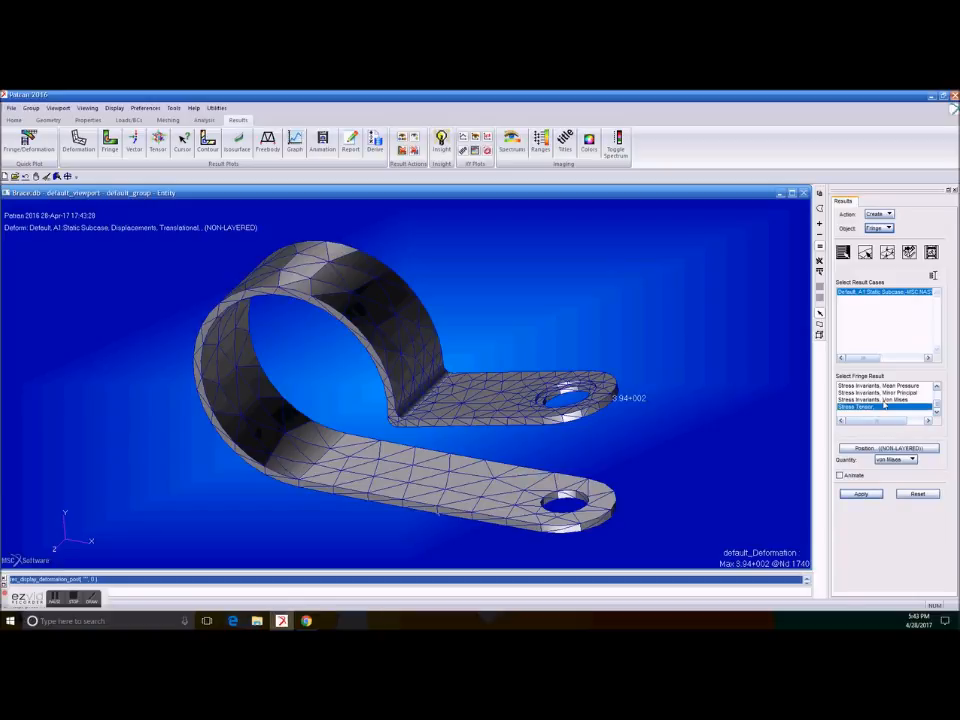
# Set the fringe edge display to Element Edges and plot the stress fringe on the deformed brace.
pyautogui.click(888, 255)
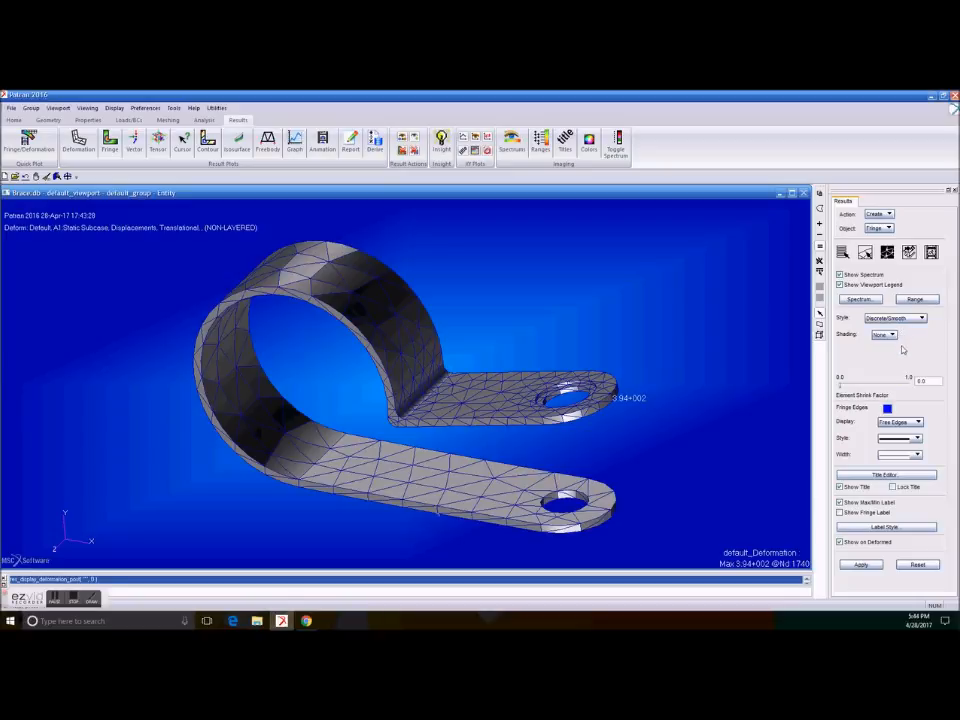
pyautogui.click(917, 422)
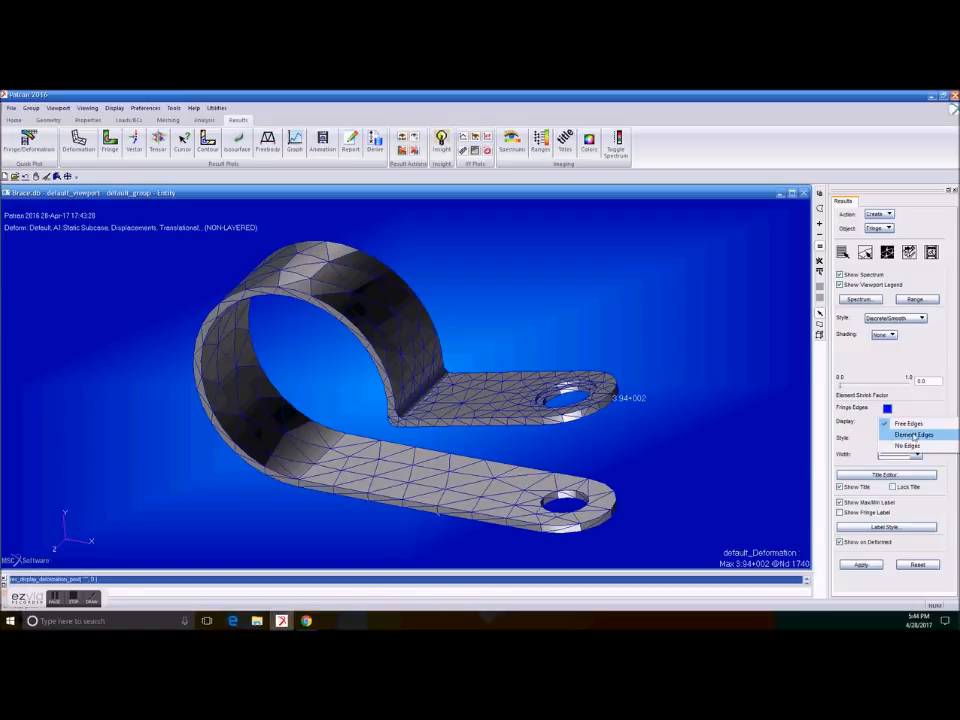
pyautogui.click(912, 434)
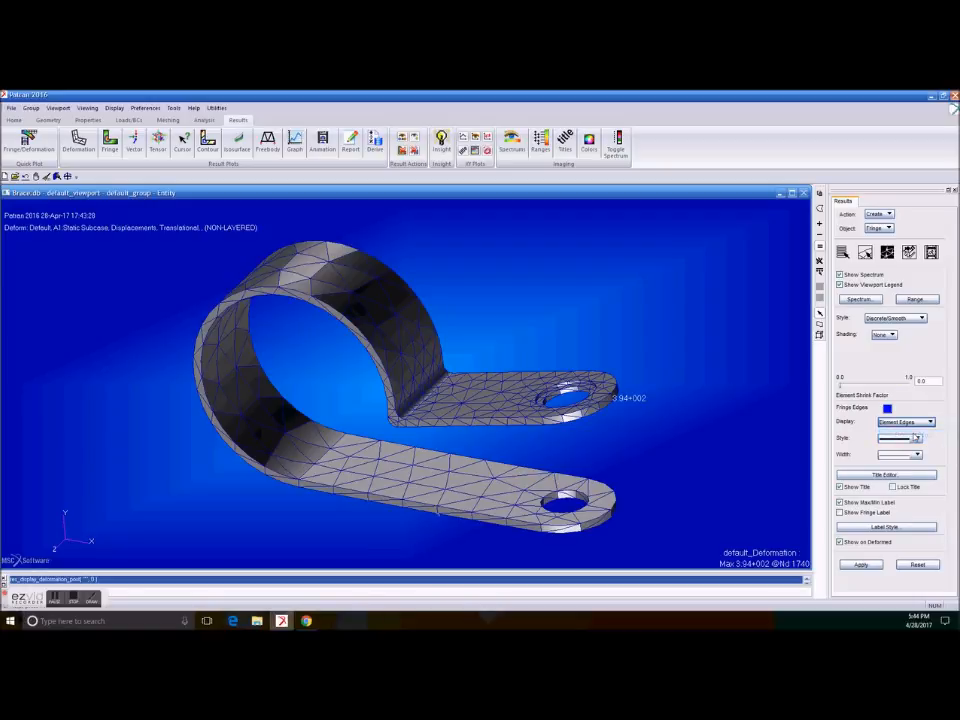
pyautogui.click(862, 566)
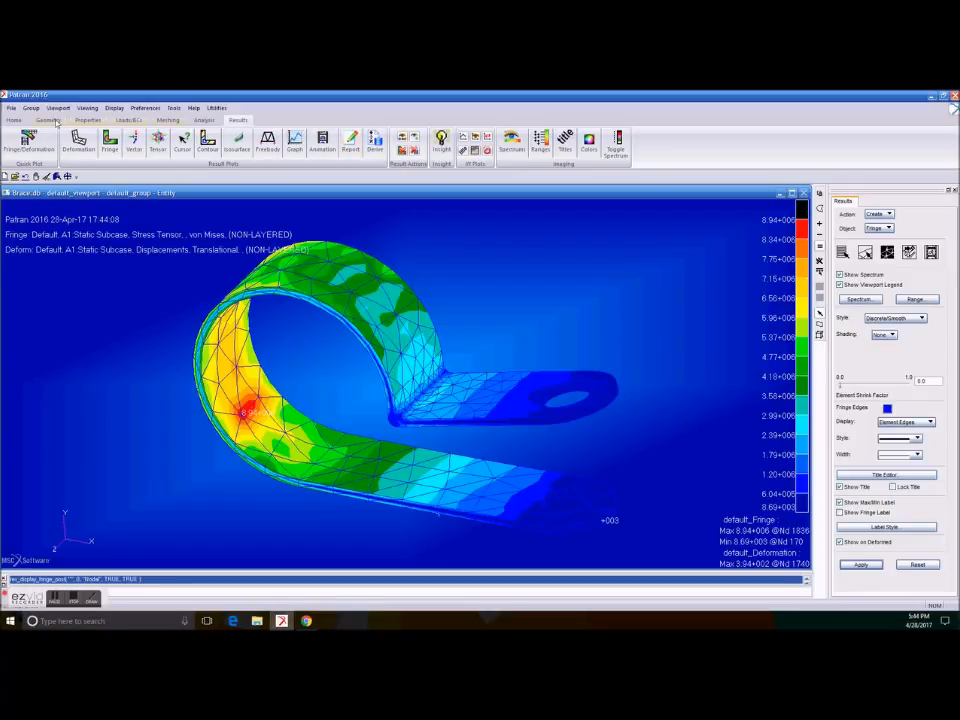
# Save the Brace database and quit the program.
pyautogui.click(12, 108)
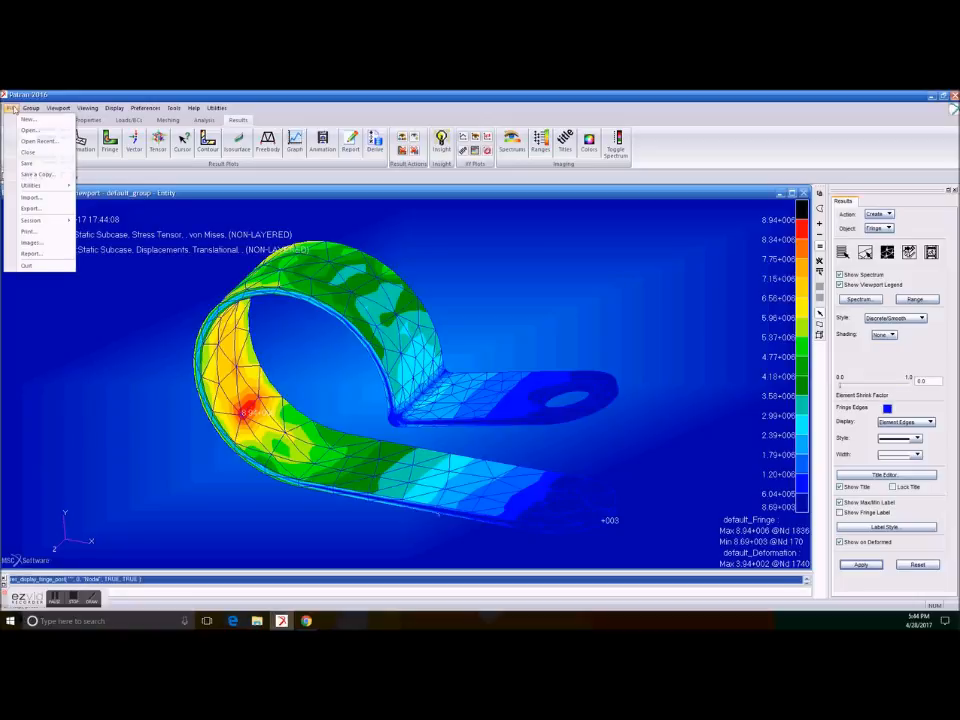
pyautogui.click(35, 165)
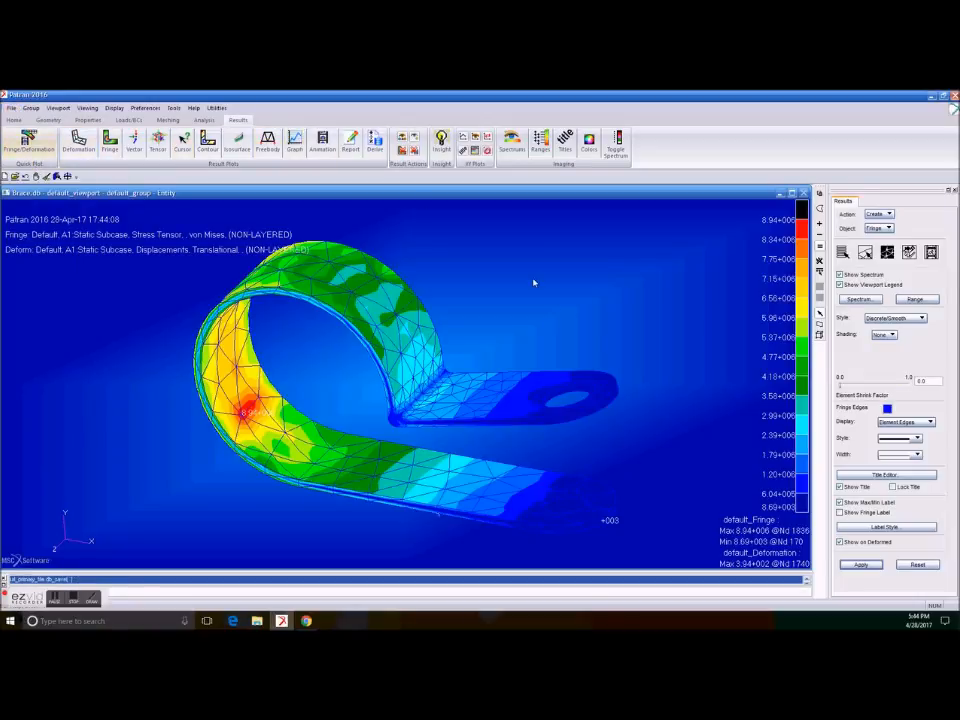
pyautogui.click(12, 108)
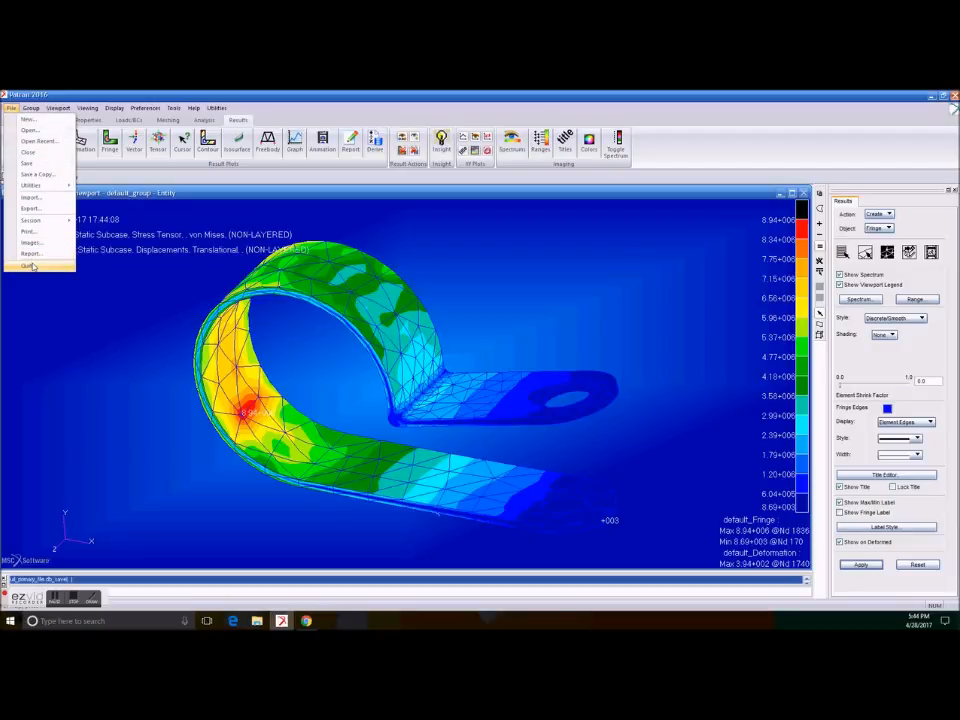